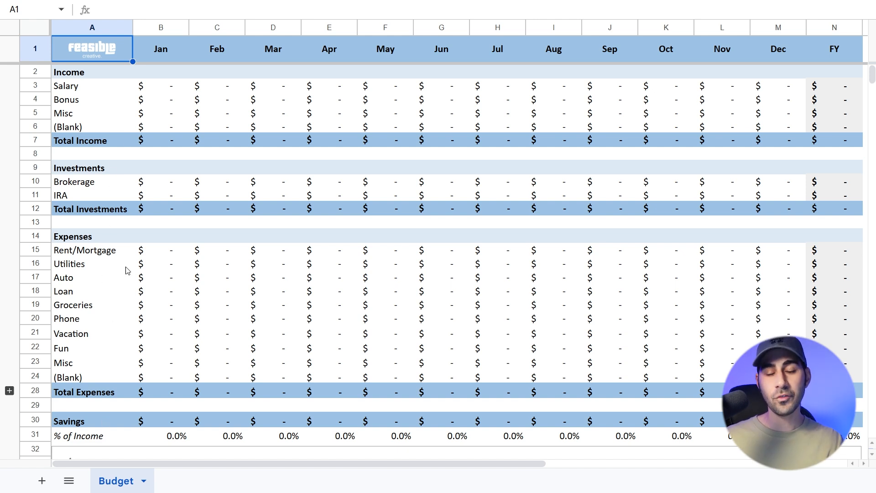
# Examine the budget sheet's monthly columns and FY column, along with the income rows from Salary to Total Income
pyautogui.click(163, 422)
pyautogui.doubleClick(163, 423)
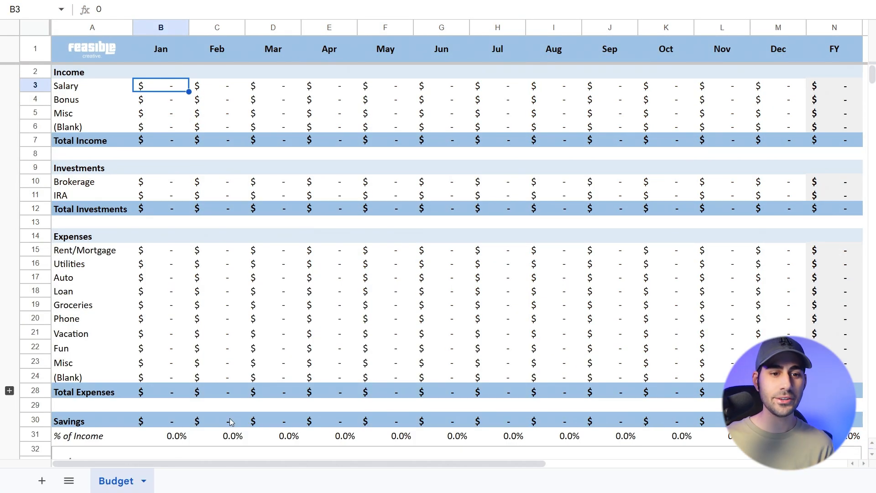
pyautogui.press('Up')
pyautogui.press('Up')
pyautogui.hotkey('ctrl', 'shift', 'Right')
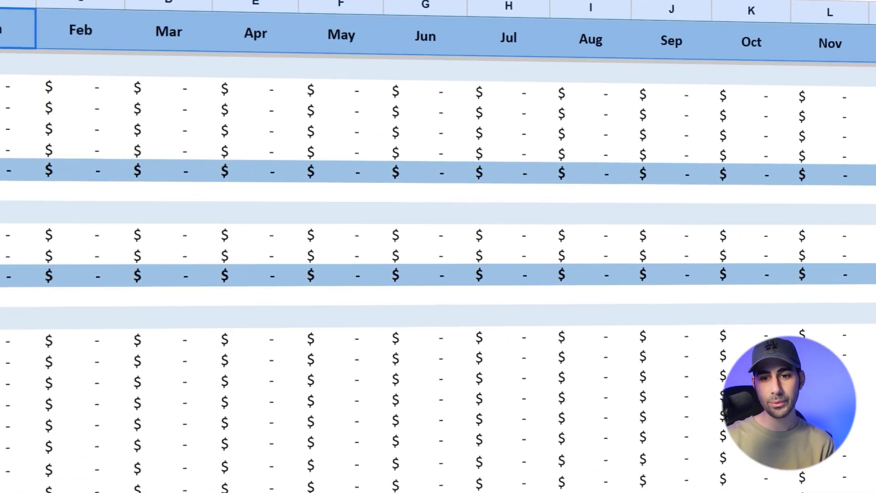
pyautogui.hotkey('ctrl', 'shift', 'Left')
pyautogui.hotkey('ctrl', 'Right')
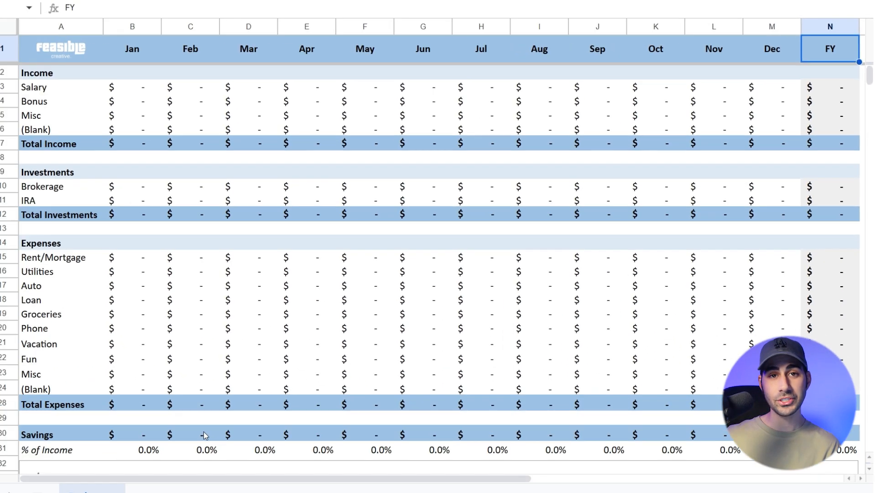
pyautogui.press('Down')
pyautogui.press('Down')
pyautogui.press('Down')
pyautogui.press('Down')
pyautogui.press('Down')
pyautogui.hotkey('ctrl', 'Left')
pyautogui.press('Up')
pyautogui.press('Up')
pyautogui.press('Up')
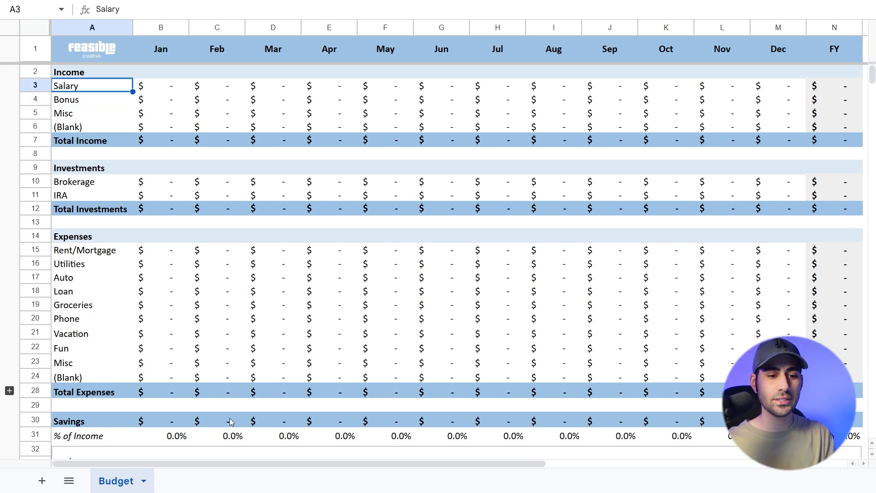
# Look through the section headings down the first column, from Income through Investments and Expenses to Savings
pyautogui.press('Up')
pyautogui.hotkey('ctrl', 'Down')
pyautogui.hotkey('ctrl', 'Down')
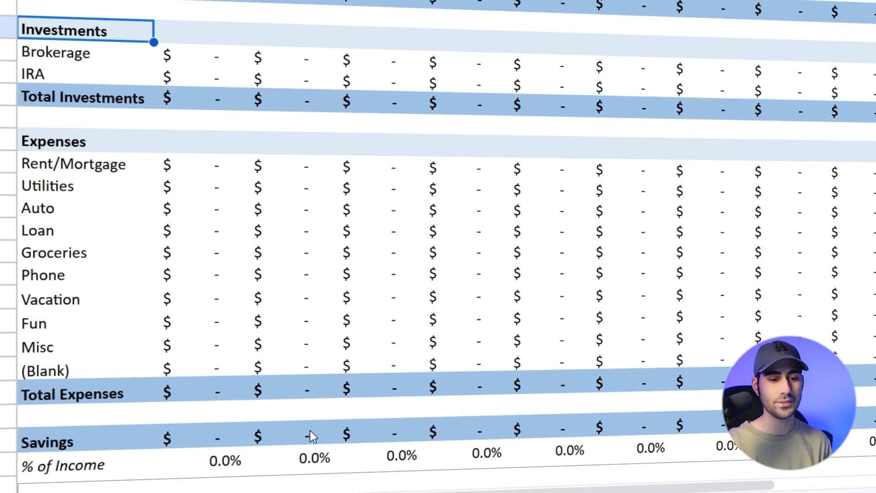
pyautogui.hotkey('ctrl', 'Down')
pyautogui.hotkey('ctrl', 'Down')
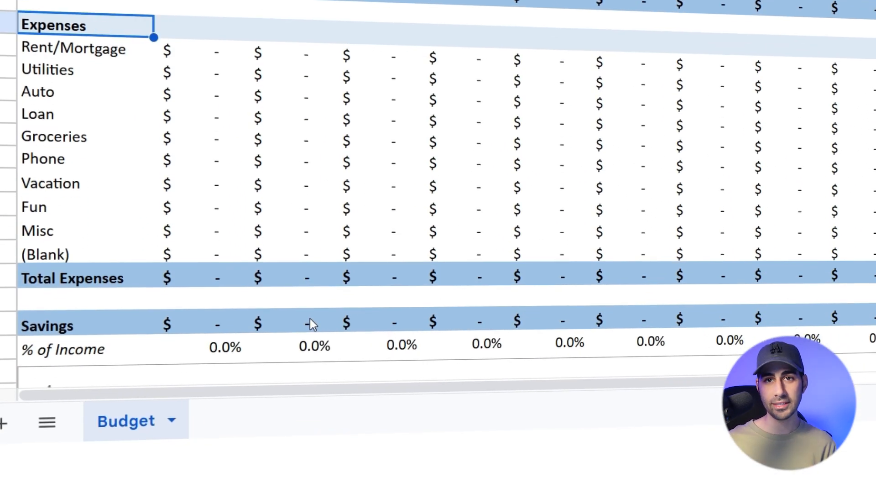
pyautogui.hotkey('ctrl', 'Down')
pyautogui.hotkey('ctrl', 'Down')
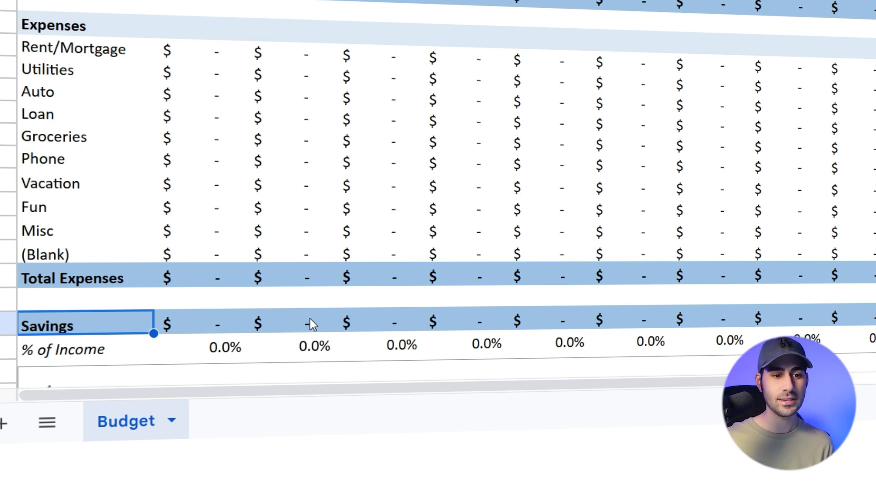
# Set the January Savings formula to total income minus total investments and total expenses, =B7-B12-B28
pyautogui.click(231, 314)
pyautogui.write('=B7-B12-B28')
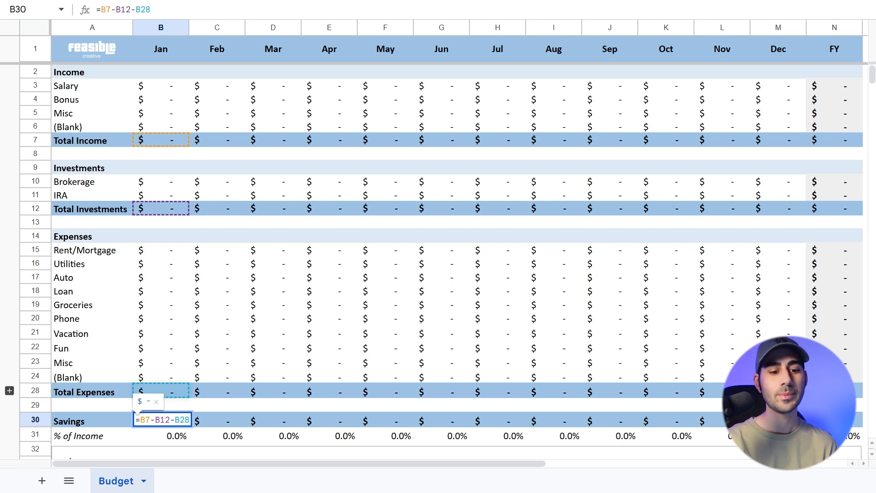
pyautogui.press('Return')
# Enter 5000 as the January Salary in the Income section
pyautogui.press('Up')
pyautogui.press('Up')
pyautogui.press('Up')
pyautogui.press('Up')
pyautogui.press('Up')
pyautogui.press('Up')
pyautogui.press('Up')
pyautogui.press('Up')
pyautogui.press('Up')
pyautogui.press('Up')
pyautogui.press('Up')
pyautogui.press('Up')
pyautogui.press('Up')
pyautogui.press('Up')
pyautogui.press('Up')
pyautogui.press('Up')
pyautogui.press('Up')
pyautogui.press('Up')
pyautogui.press('Up')
pyautogui.press('Up')
pyautogui.press('Up')
pyautogui.press('Up')
pyautogui.press('Up')
pyautogui.press('Up')
pyautogui.press('Up')
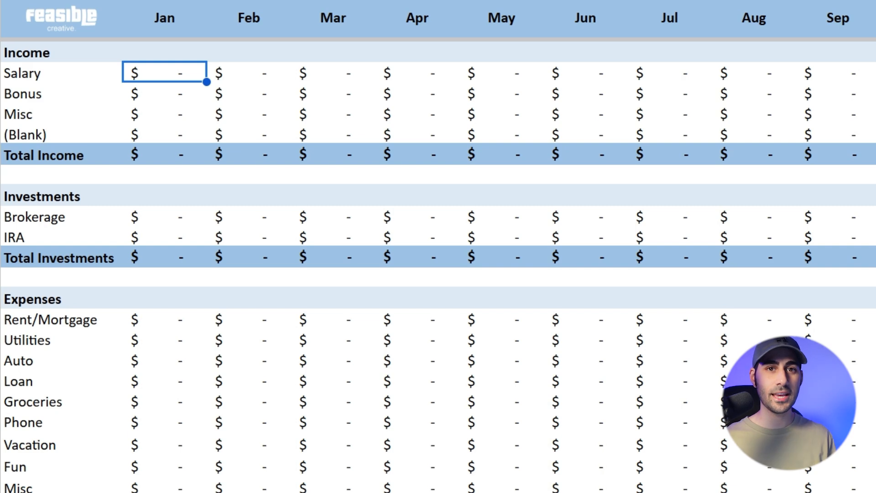
pyautogui.write('5,00')
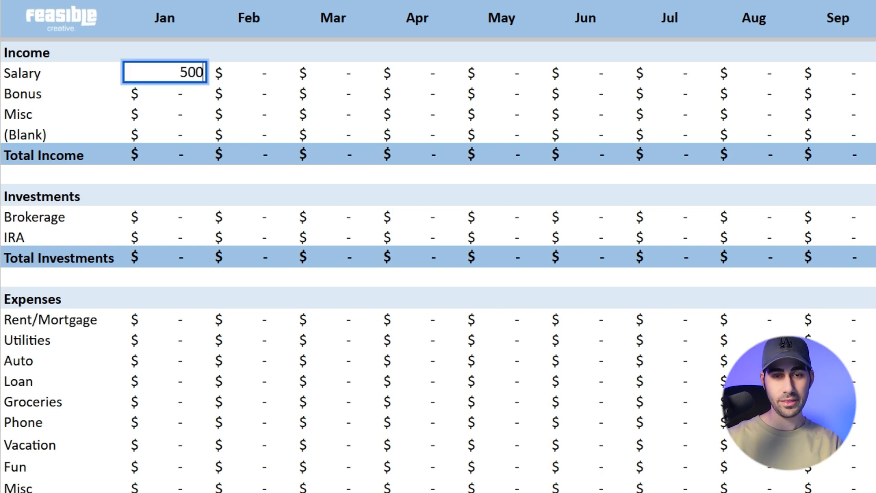
pyautogui.write('0')
pyautogui.press('Return')
# Copy the January Salary amount across the remaining months through December
pyautogui.press('Up')
pyautogui.hotkey('ctrl', 'c')
pyautogui.hotkey('ctrl', 'shift', 'Right')
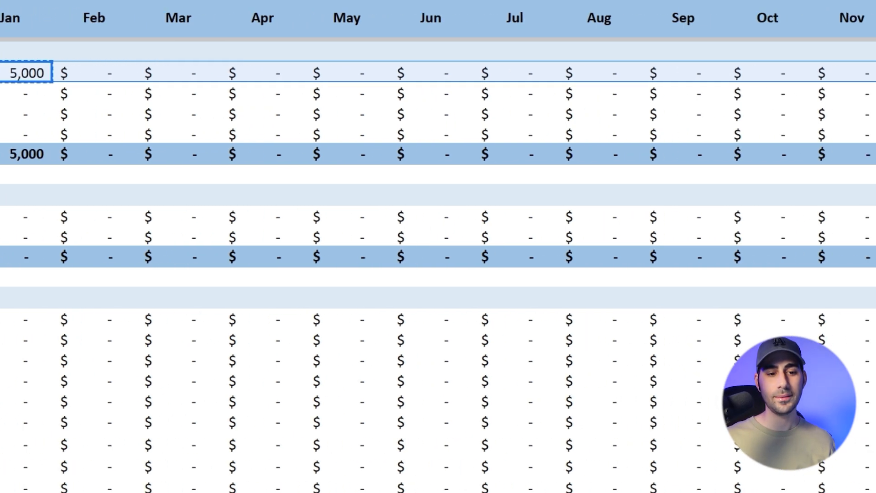
pyautogui.hotkey('ctrl', 'v')
# Enter a March Bonus of 10000 in the Income section
pyautogui.press('Down')
pyautogui.press('Left')
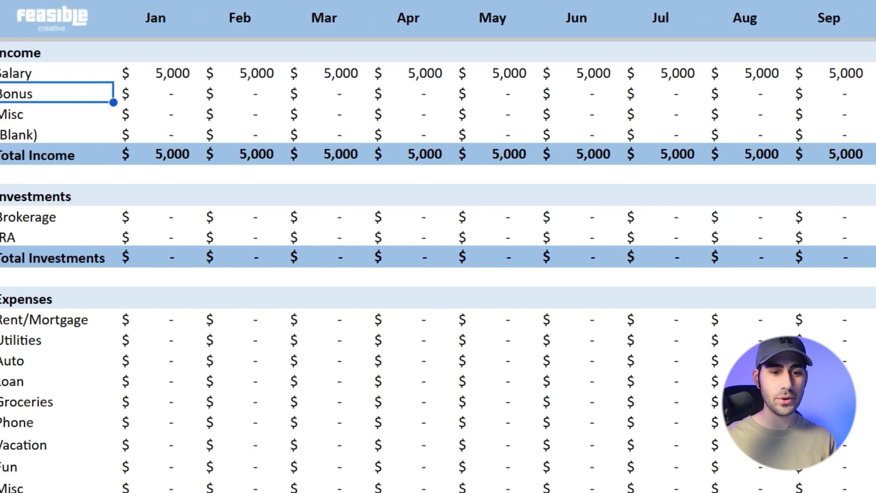
pyautogui.press('Right')
pyautogui.press('Right')
pyautogui.press('Right')
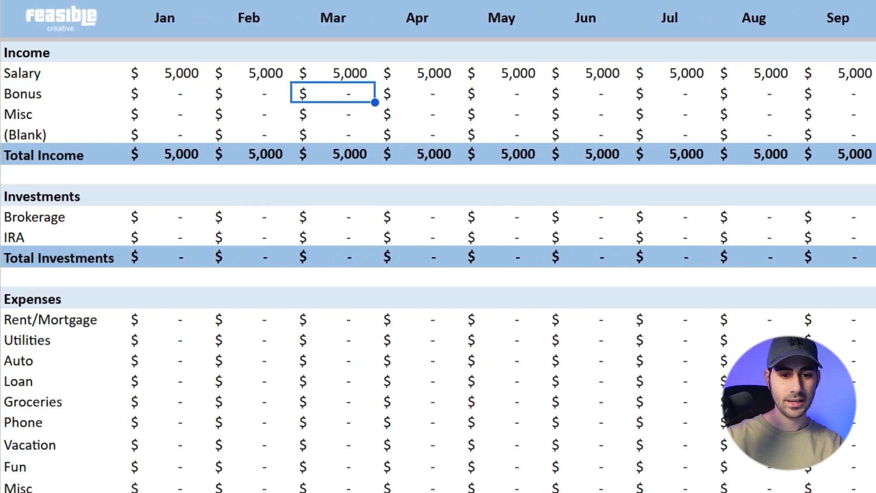
pyautogui.write('10000')
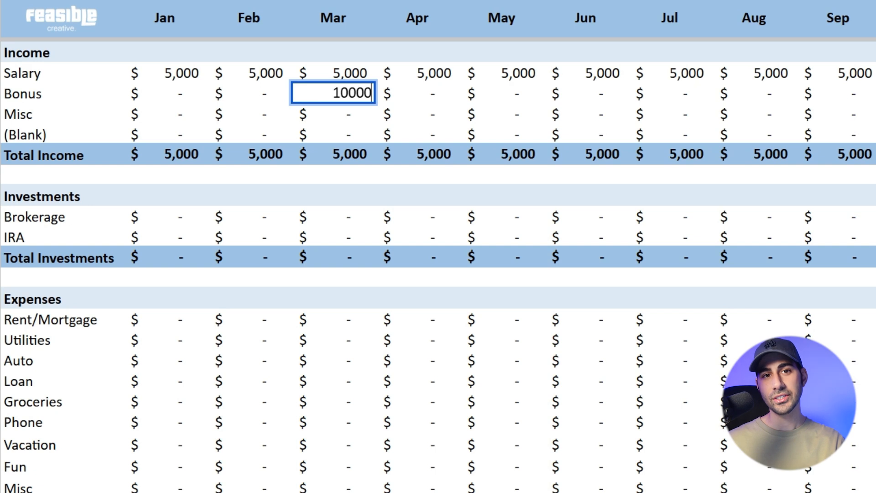
pyautogui.press('Return')
# Enter 250 as the January Misc income
pyautogui.press('Left')
pyautogui.press('Left')
pyautogui.press('Left')
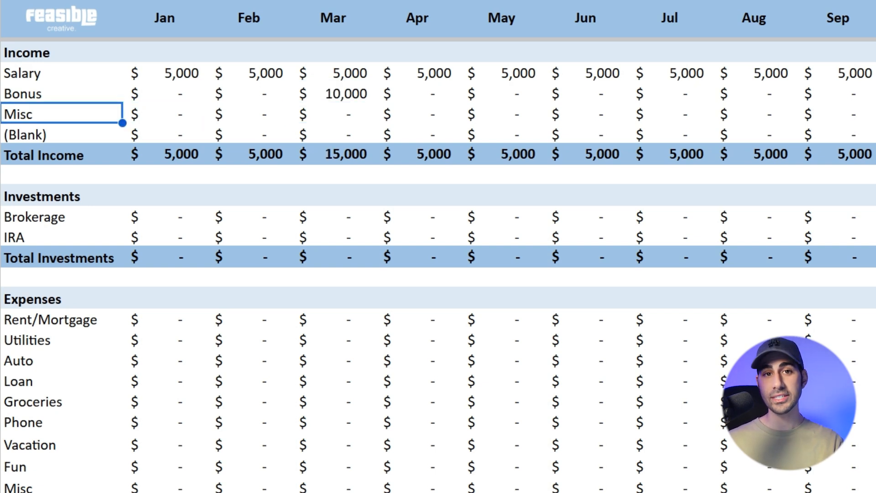
pyautogui.press('Up')
pyautogui.press('Down')
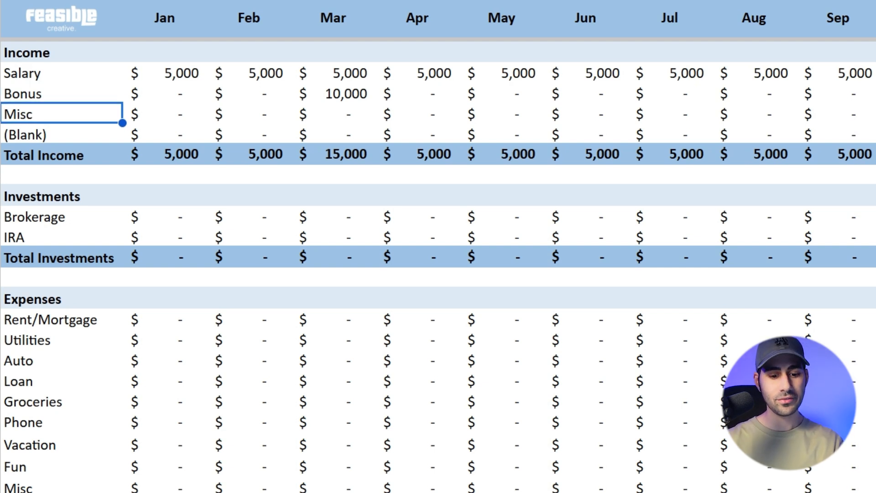
pyautogui.press('Right')
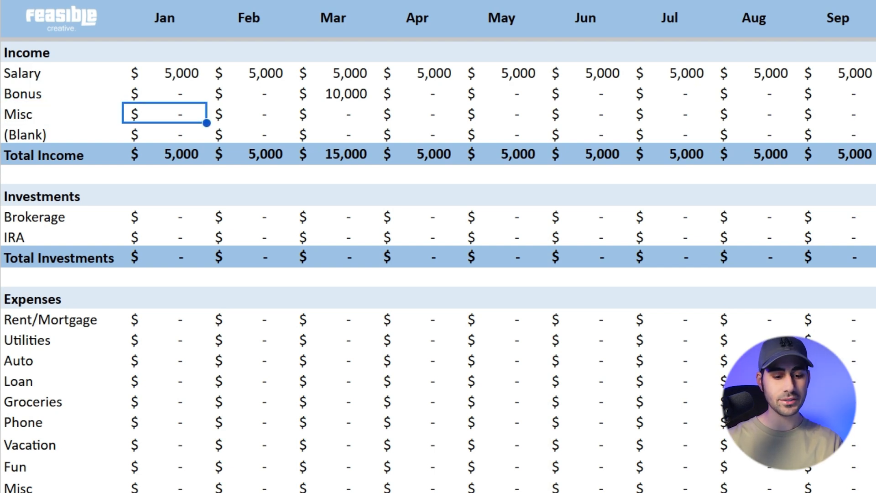
pyautogui.write('250')
pyautogui.press('Return')
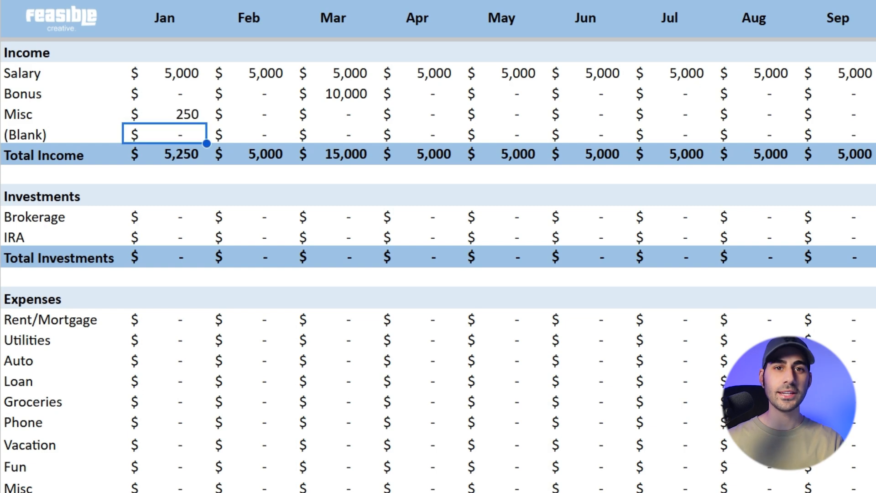
# Copy the January Misc income amount across the remaining months through December
pyautogui.press('Up')
pyautogui.hotkey('ctrl', 'shift', 'Right')
pyautogui.hotkey('ctrl', 'v')
# Set the December Misc income to 500
pyautogui.press('Down')
pyautogui.press('Right')
pyautogui.press('Right')
pyautogui.press('Right')
pyautogui.press('Right')
pyautogui.press('Right')
pyautogui.press('Right')
pyautogui.press('Right')
pyautogui.press('Right')
pyautogui.press('Right')
pyautogui.press('Right')
pyautogui.press('Right')
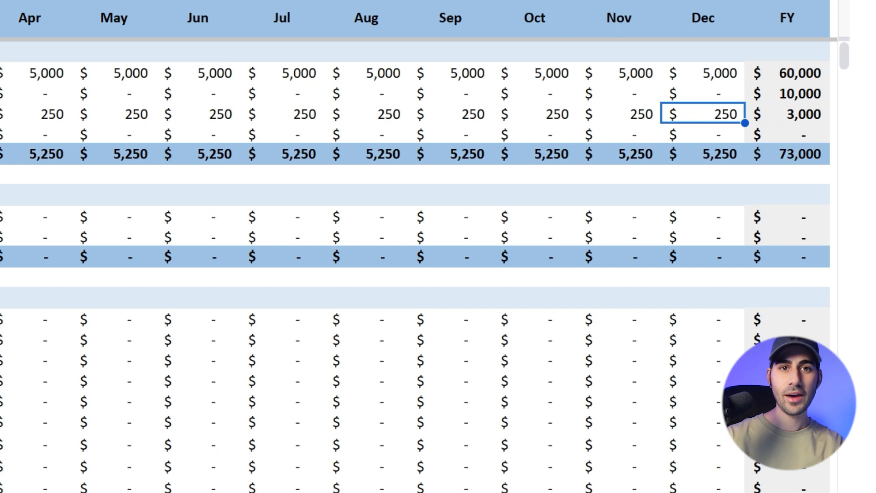
pyautogui.write('500')
pyautogui.press('Return')
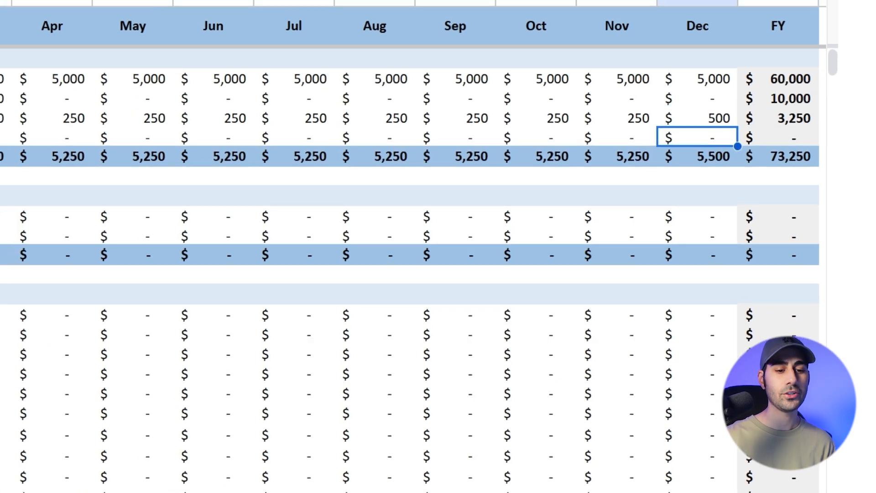
# Enter 300 as the January Brokerage contribution in the Investments section
pyautogui.hotkey('ctrl', 'Left')
pyautogui.press('Down')
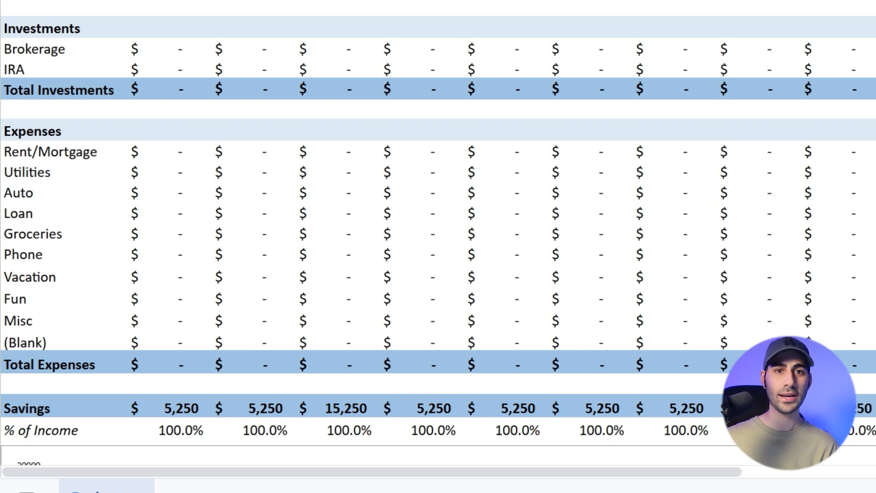
pyautogui.click(62, 28)
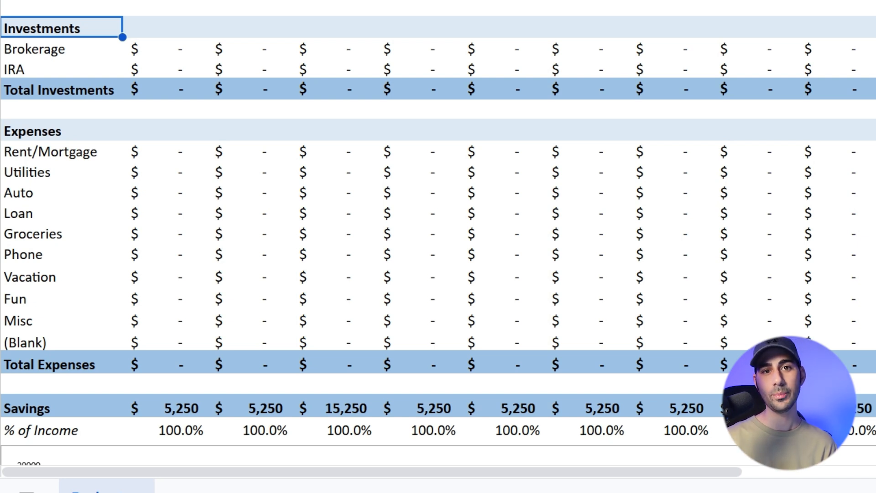
pyautogui.click(62, 49)
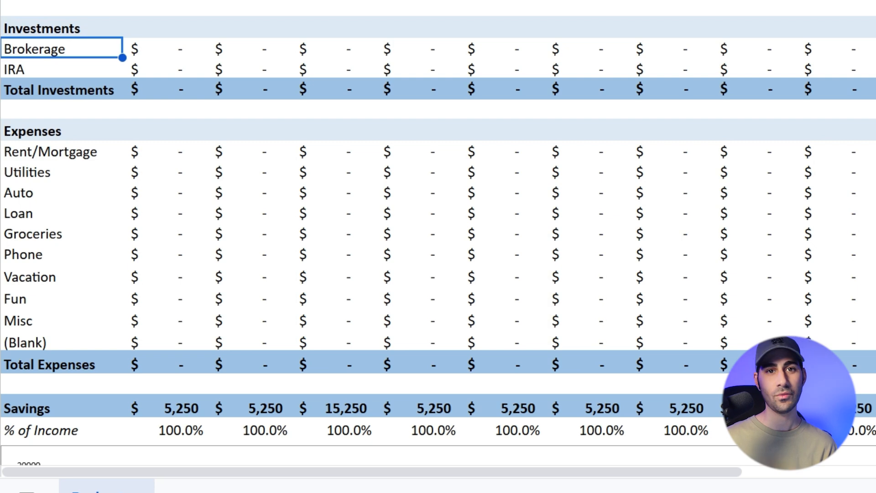
pyautogui.click(165, 49)
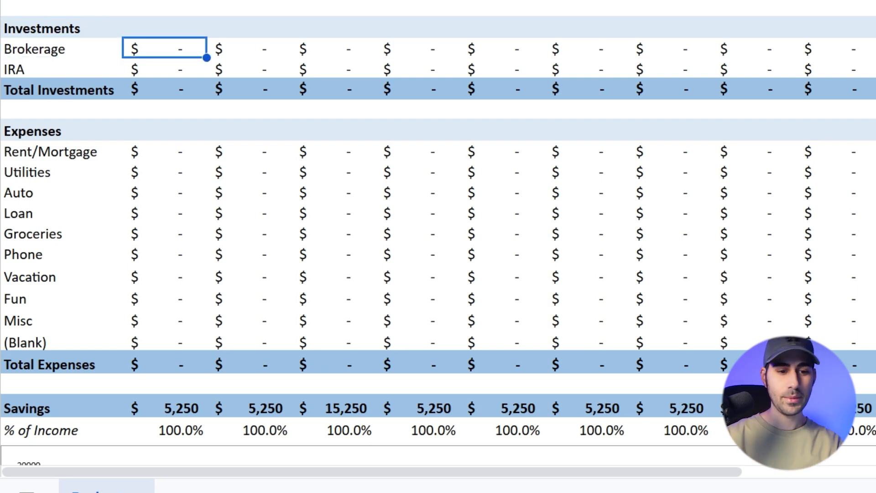
pyautogui.write('300')
pyautogui.press('Return')
pyautogui.press('Up')
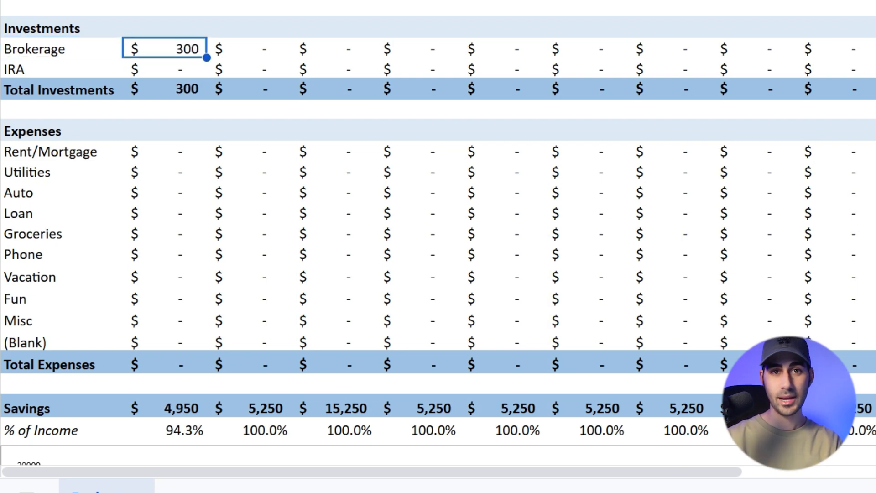
# Copy the January Brokerage contribution across the months through December, leaving out the FY column
pyautogui.hotkey('ctrl', 'c')
pyautogui.hotkey('ctrl', 'shift', 'Right')
pyautogui.hotkey('shift', 'Left')
pyautogui.hotkey('ctrl', 'v')
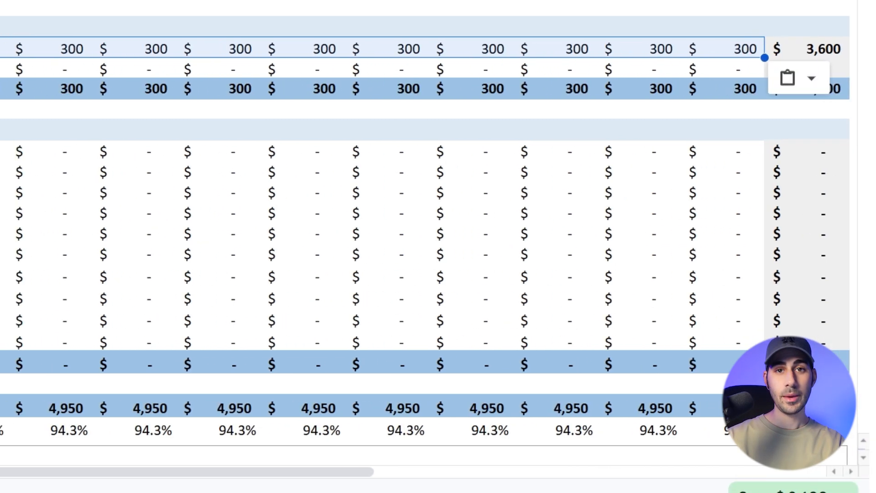
# Enter =7000/12 as the January IRA contribution and copy it across the months through December
pyautogui.press('Down')
pyautogui.write('=7000/12')
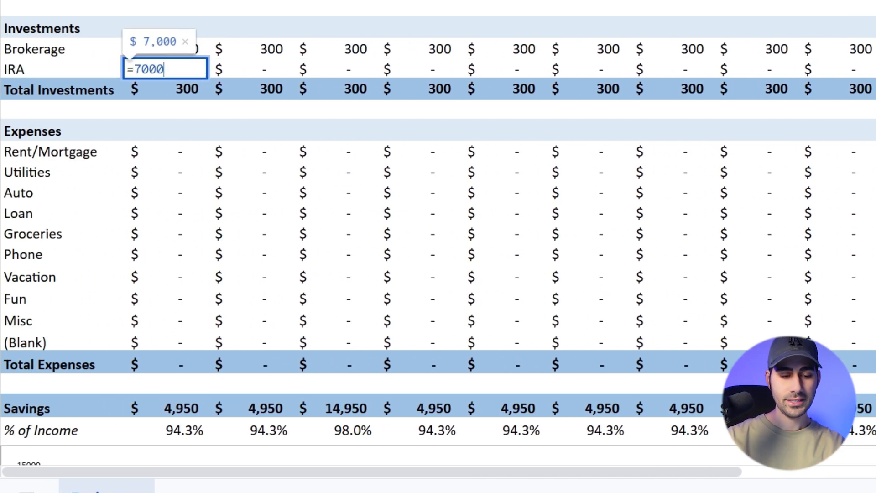
pyautogui.press('Return')
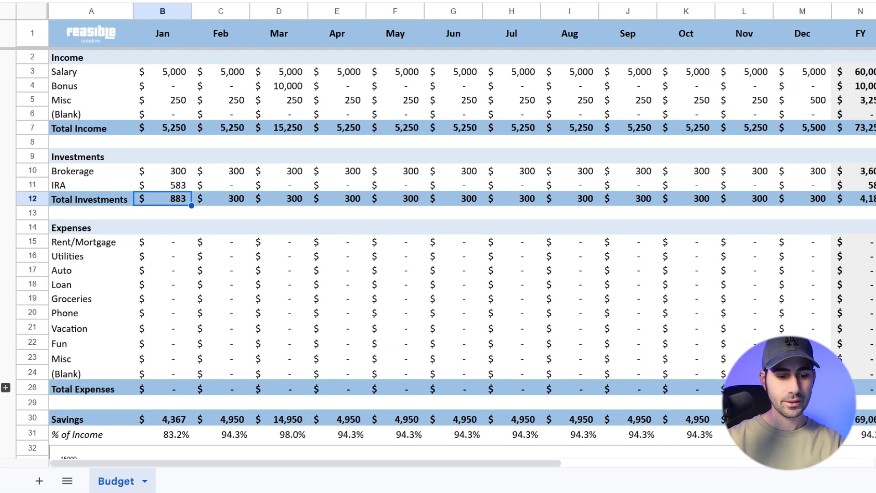
pyautogui.press('Up')
pyautogui.hotkey('ctrl', 'c')
pyautogui.hotkey('ctrl', 'shift', 'Right')
pyautogui.hotkey('shift', 'Left')
pyautogui.hotkey('ctrl', 'v')
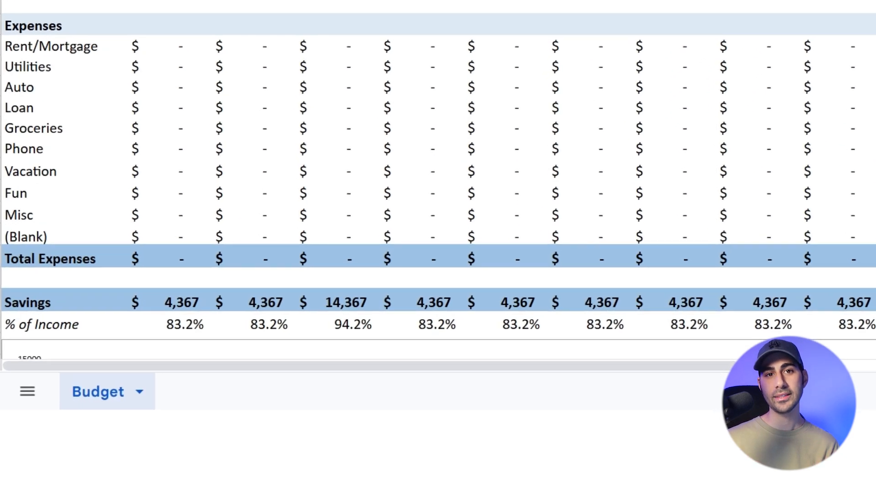
# Enter 1300 as the January Rent/Mortgage expense and copy it across the months through December
pyautogui.click(92, 236)
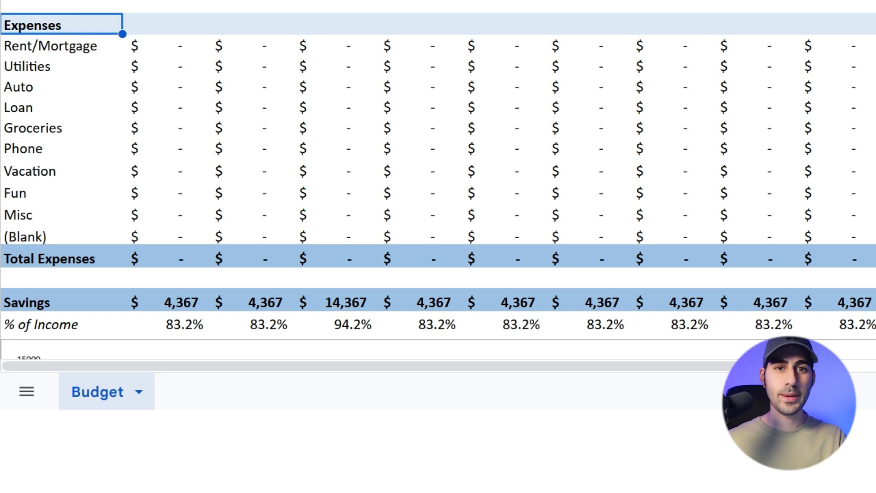
pyautogui.click(62, 46)
pyautogui.click(164, 45)
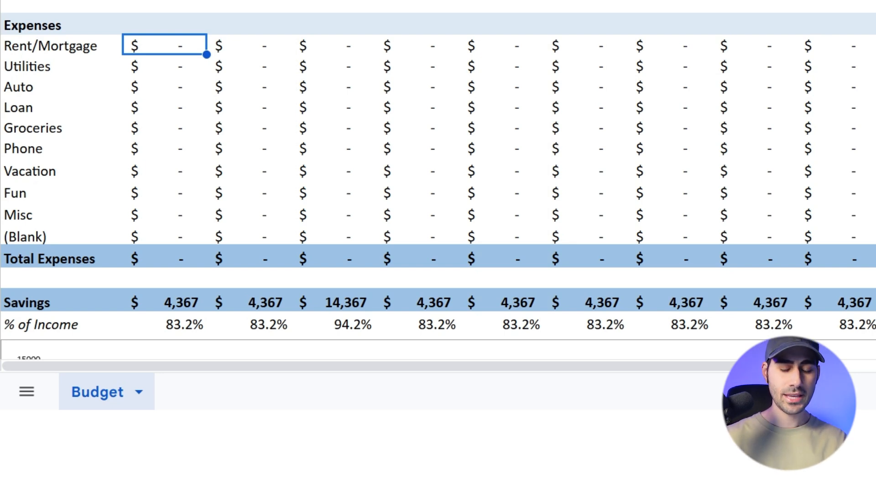
pyautogui.write('1300')
pyautogui.hotkey('ctrl', 'Return')
pyautogui.hotkey('ctrl', 'c')
pyautogui.hotkey('ctrl', 'shift', 'Right')
pyautogui.hotkey('shift', 'Left')
pyautogui.hotkey('ctrl', 'v')
# Enter 75 as the January Utilities expense and copy it across the months through December
pyautogui.press('Down')
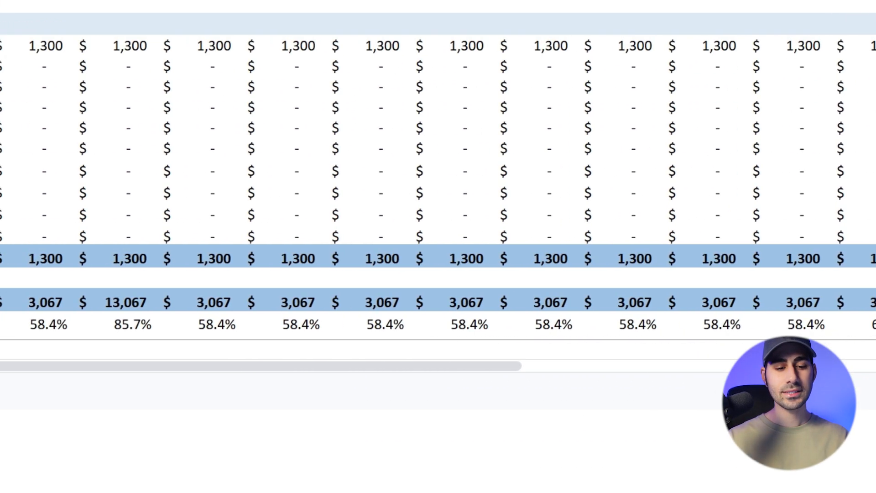
pyautogui.write('75')
pyautogui.hotkey('ctrl', 'Return')
pyautogui.hotkey('ctrl', 'c')
pyautogui.hotkey('ctrl', 'shift', 'Right')
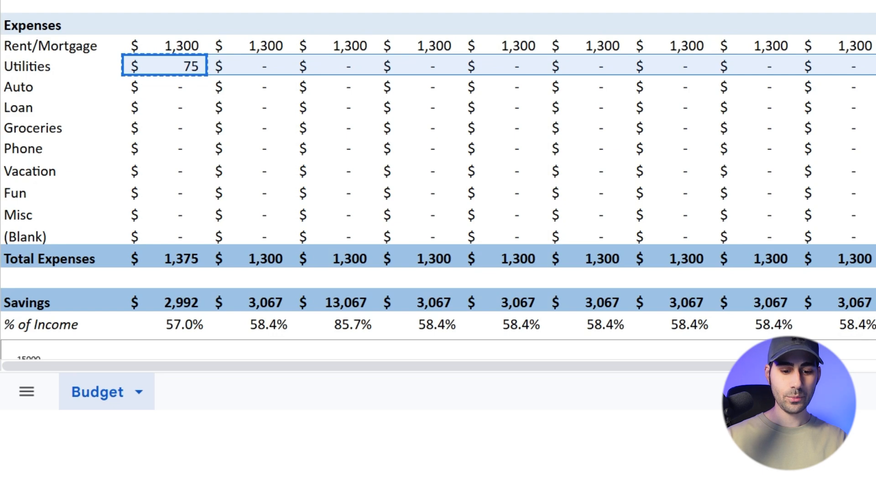
pyautogui.hotkey('ctrl', 'v')
# Set the Utilities expense to 125 for May, 150 for June and 175 for July
pyautogui.press('Left')
pyautogui.press('Right')
pyautogui.press('Right')
pyautogui.press('Right')
pyautogui.press('Right')
pyautogui.press('Right')
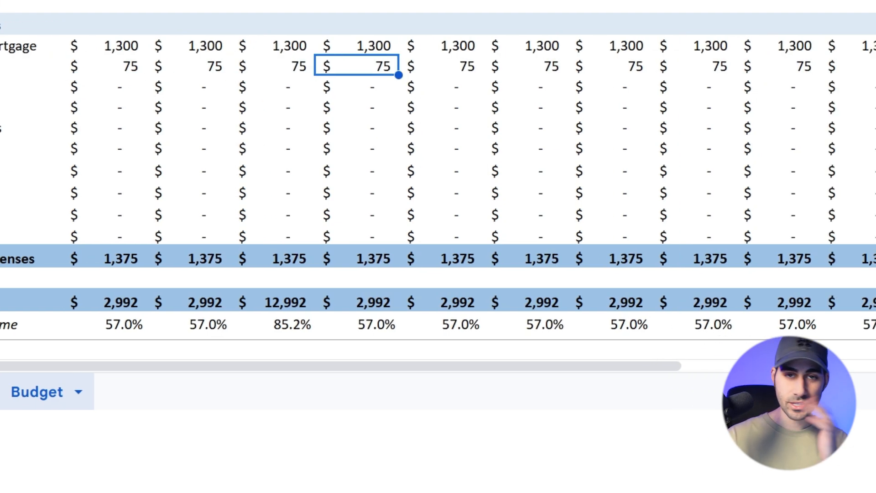
pyautogui.write('125')
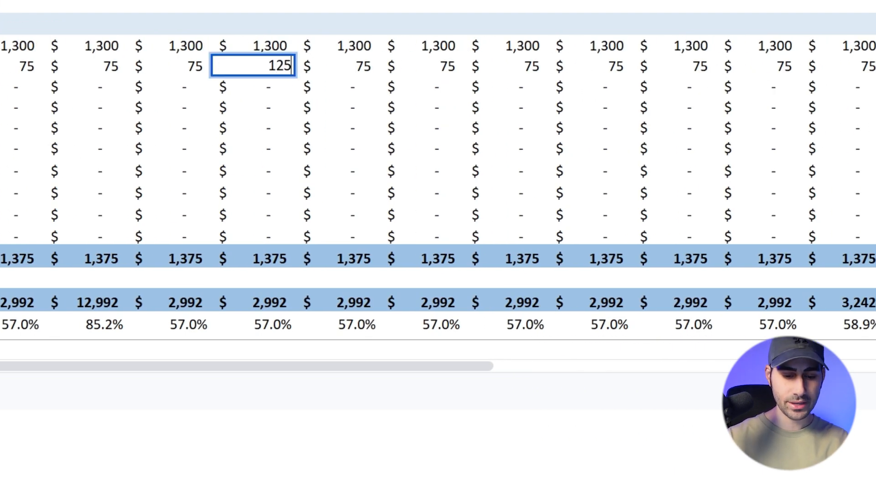
pyautogui.press('Tab')
pyautogui.write('150')
pyautogui.press('Tab')
pyautogui.write('175')
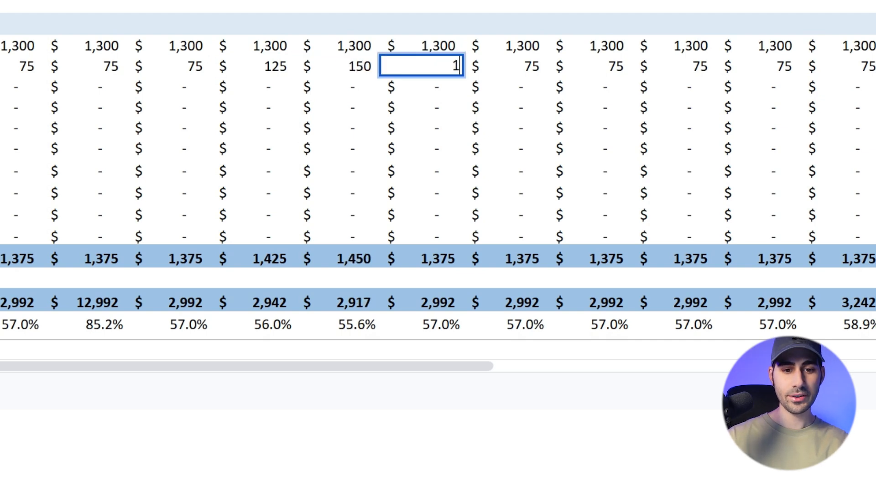
# Set the Utilities expense to 150 for both November and December
pyautogui.press('Tab')
pyautogui.press('Tab')
pyautogui.press('Tab')
pyautogui.press('Tab')
pyautogui.write('150')
pyautogui.press('Tab')
pyautogui.write('150')
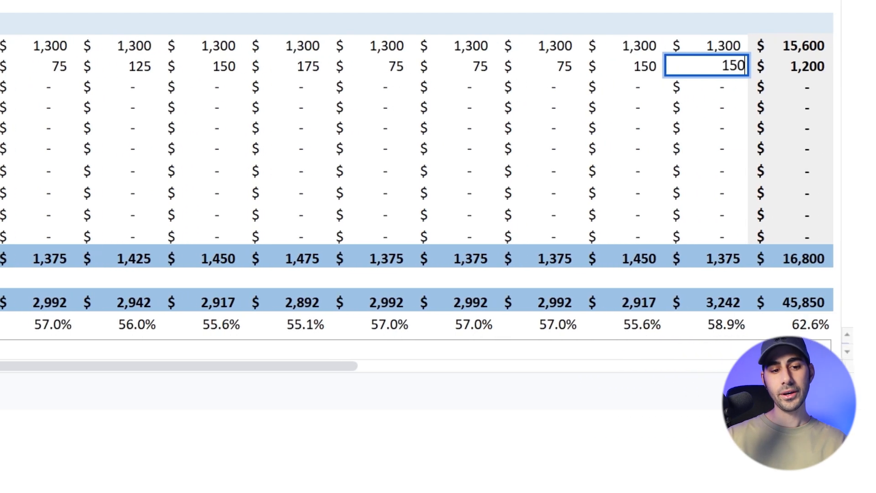
pyautogui.press('Return')
# Set the January Utilities expense to 150
pyautogui.press('Left')
pyautogui.press('Left')
pyautogui.press('Left')
pyautogui.press('Left')
pyautogui.press('Left')
pyautogui.press('Up')
pyautogui.press('Right')
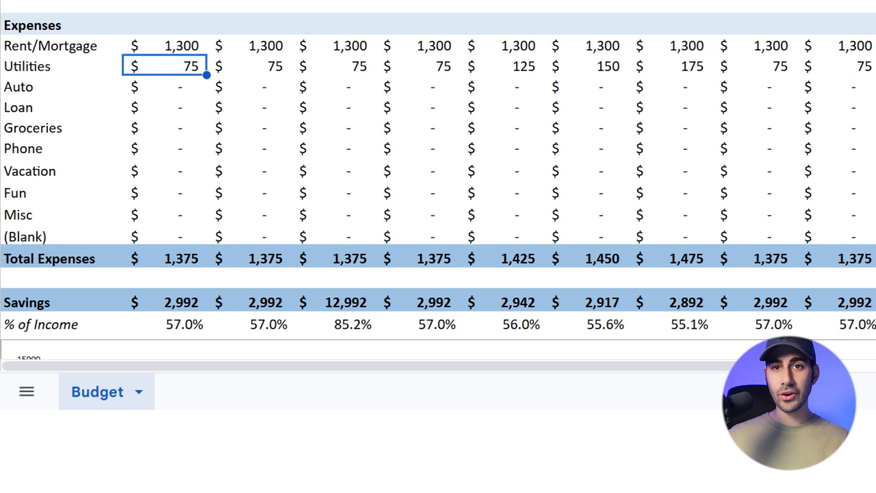
pyautogui.write('150')
pyautogui.press('Return')
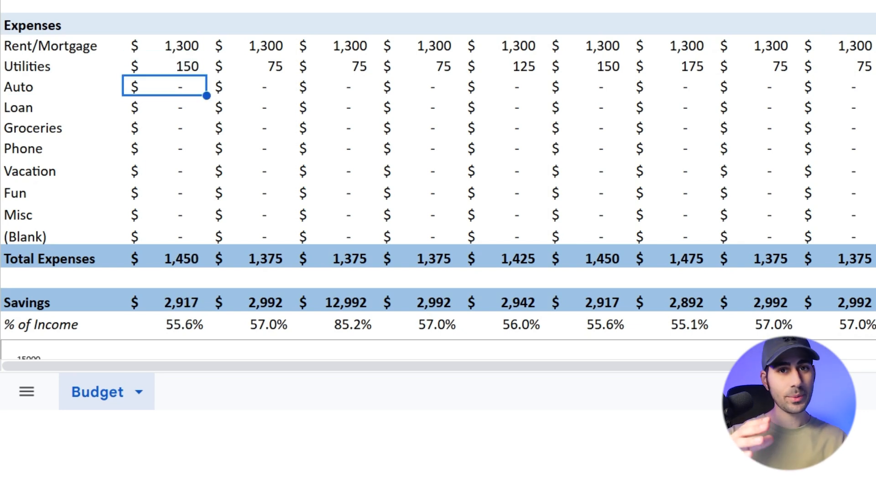
# Enter 250 as the January Auto expense and copy it across the months through December
pyautogui.write('250')
pyautogui.press('Return')
pyautogui.press('Up')
pyautogui.hotkey('ctrl', 'c')
pyautogui.hotkey('ctrl', 'shift', 'Right')
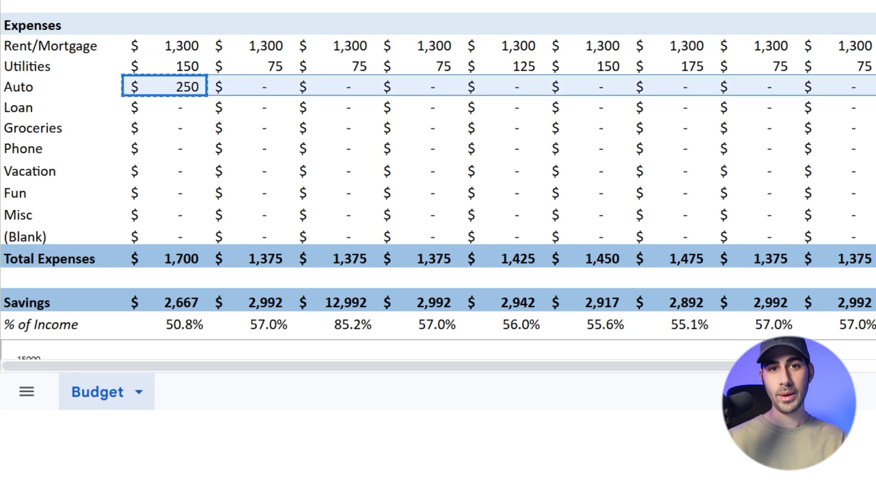
pyautogui.hotkey('ctrl', 'v')
pyautogui.press('Down')
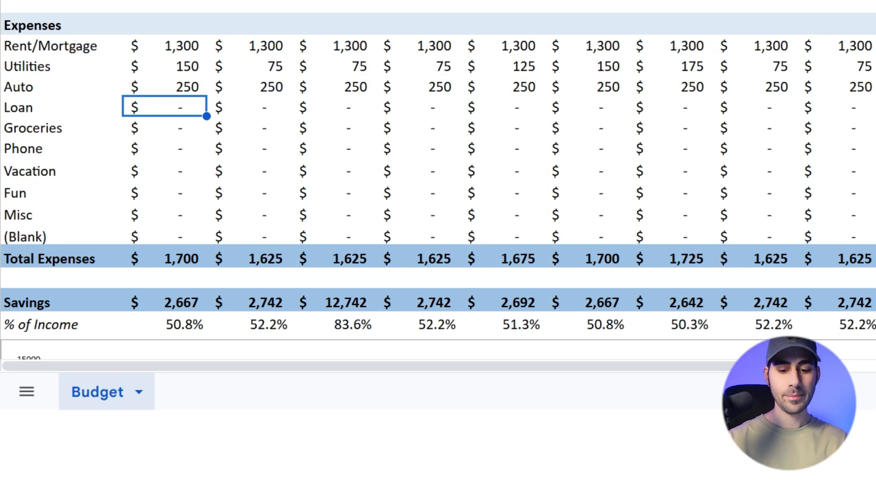
# Enter 300 as the January Loan expense and copy it across the months through December
pyautogui.write('300')
pyautogui.press('Return')
pyautogui.press('Up')
pyautogui.hotkey('ctrl', 'c')
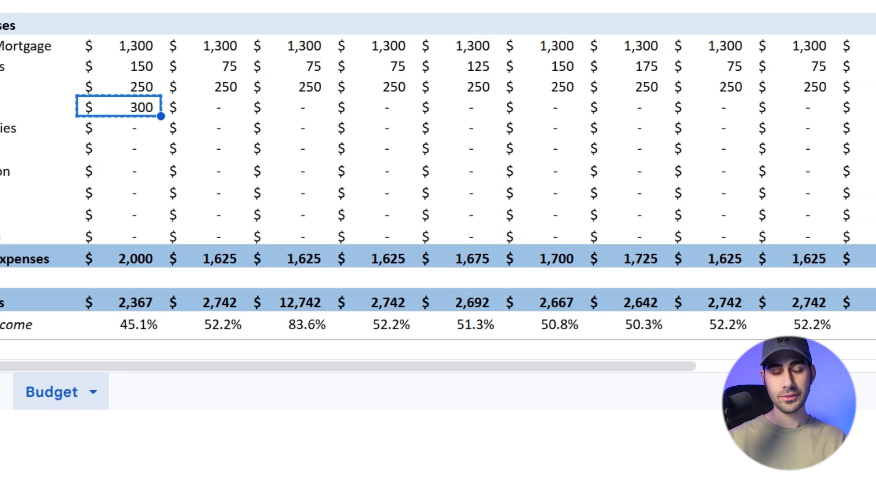
pyautogui.hotkey('ctrl', 'shift', 'Right')
pyautogui.hotkey('ctrl', 'v')
pyautogui.press('Down')
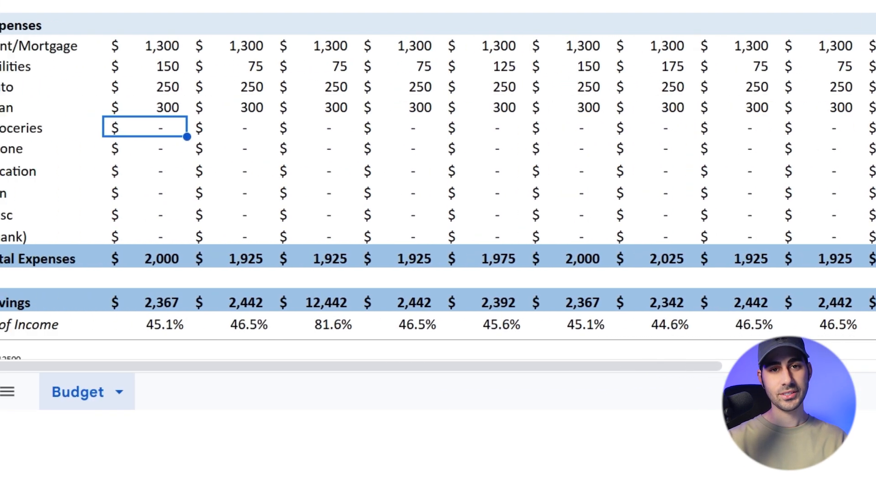
# Check the March Bonus amount in the Income section
pyautogui.press('Up')
pyautogui.press('Right')
pyautogui.press('Right')
pyautogui.press('Up')
pyautogui.press('Up')
pyautogui.press('Up')
pyautogui.press('Up')
pyautogui.press('Up')
pyautogui.press('Up')
pyautogui.press('Up')
pyautogui.press('Up')
pyautogui.press('Up')
pyautogui.press('Up')
pyautogui.press('Up')
pyautogui.press('Up')
pyautogui.press('Up')
pyautogui.press('Down')
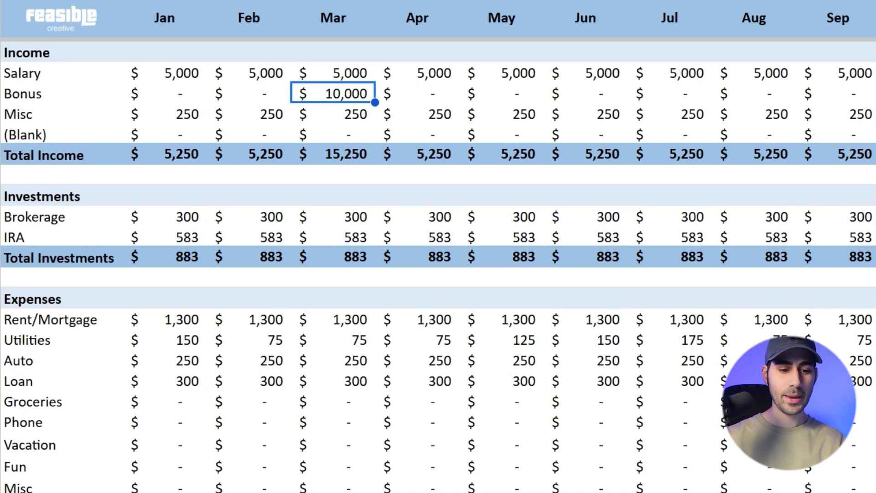
# Set the March Loan expense to 5000
pyautogui.press('Down')
pyautogui.press('Down')
pyautogui.press('Down')
pyautogui.press('Down')
pyautogui.press('Down')
pyautogui.press('Down')
pyautogui.press('Down')
pyautogui.press('Down')
pyautogui.press('Down')
pyautogui.press('Down')
pyautogui.press('Down')
pyautogui.press('Down')
pyautogui.press('Down')
pyautogui.press('Down')
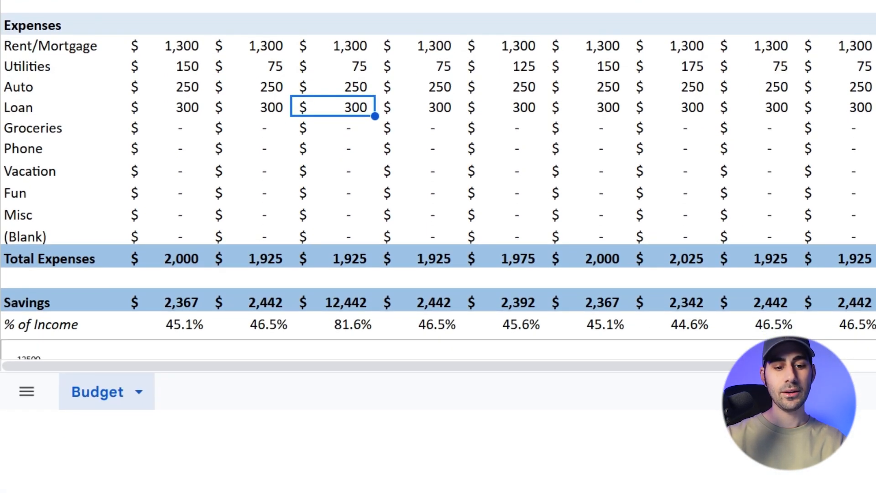
pyautogui.write('5000')
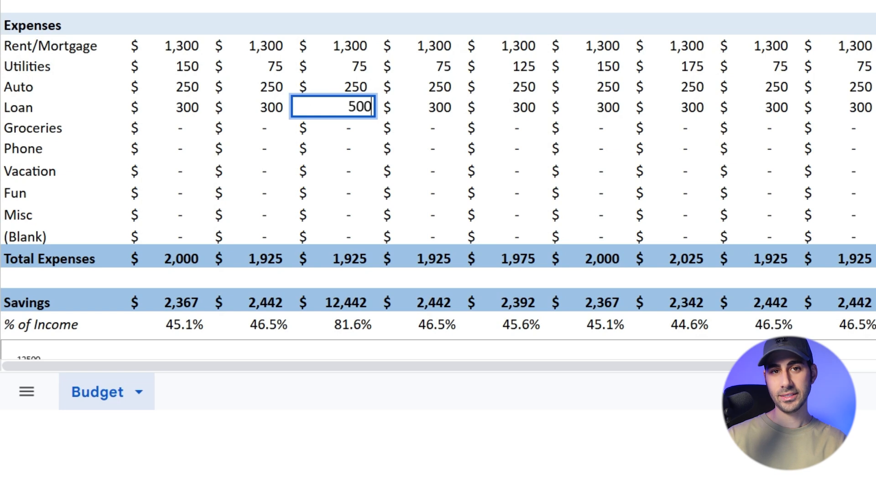
pyautogui.press('Return')
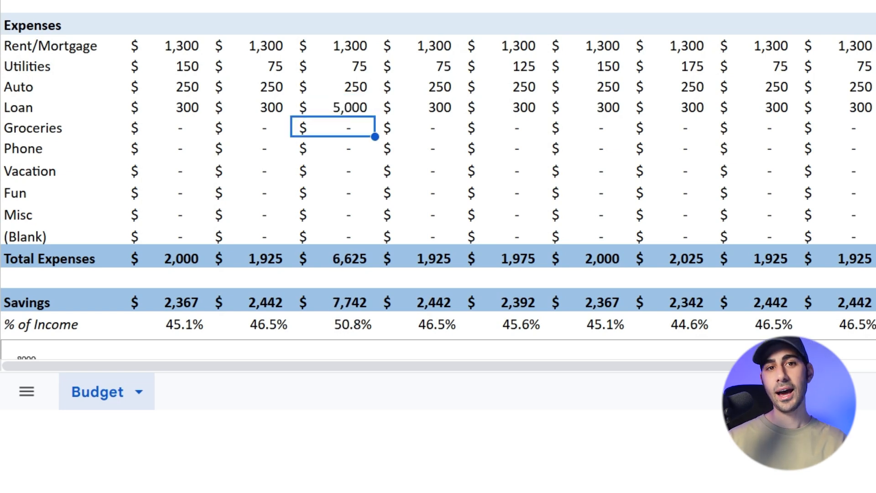
# Enter 350 as the January Groceries expense and copy it across the months through December
pyautogui.press('Left')
pyautogui.press('Left')
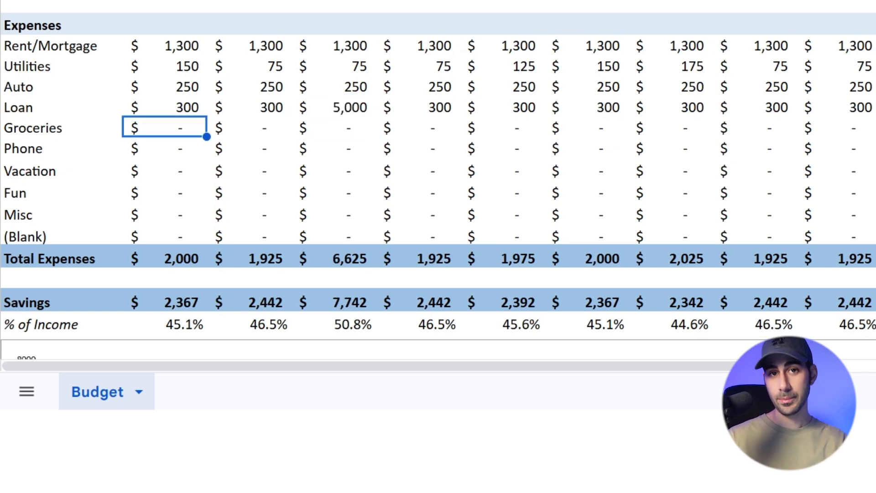
pyautogui.write('350')
pyautogui.hotkey('ctrl', 'Return')
pyautogui.hotkey('ctrl', 'c')
pyautogui.hotkey('ctrl', 'shift', 'Right')
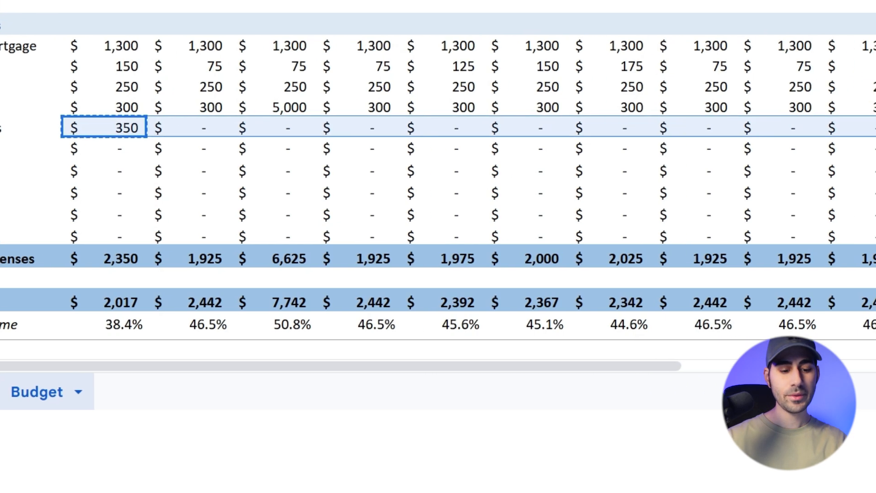
pyautogui.hotkey('ctrl', 'v')
pyautogui.press('Down')
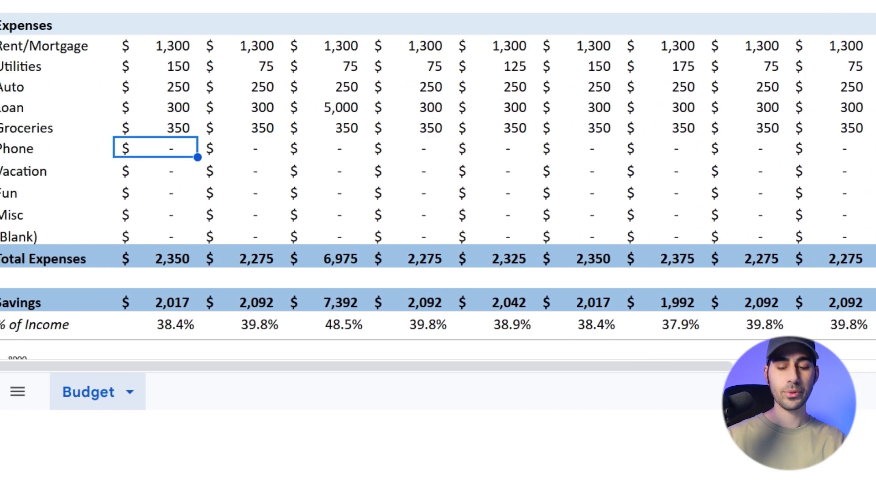
# Enter 65 as the January Phone expense and copy it across the months through December
pyautogui.write('65')
pyautogui.hotkey('ctrl', 'Return')
pyautogui.hotkey('ctrl', 'c')
pyautogui.hotkey('ctrl', 'shift', 'Right')
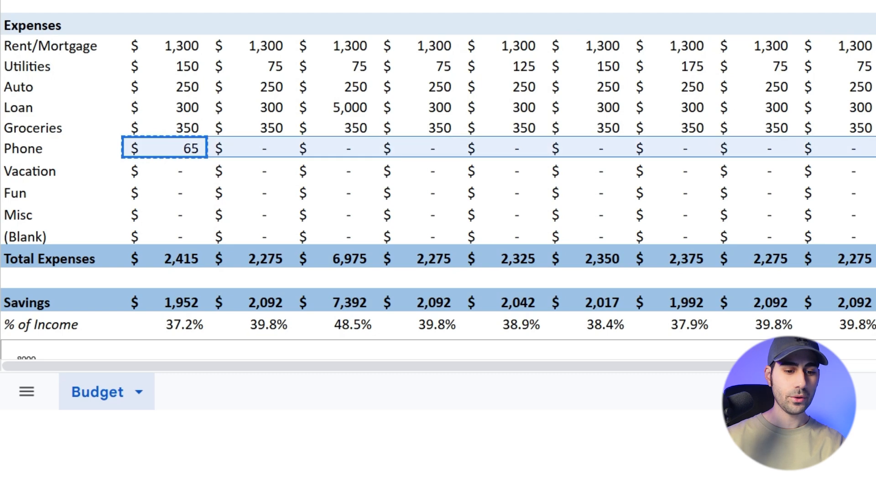
pyautogui.hotkey('ctrl', 'v')
pyautogui.press('Down')
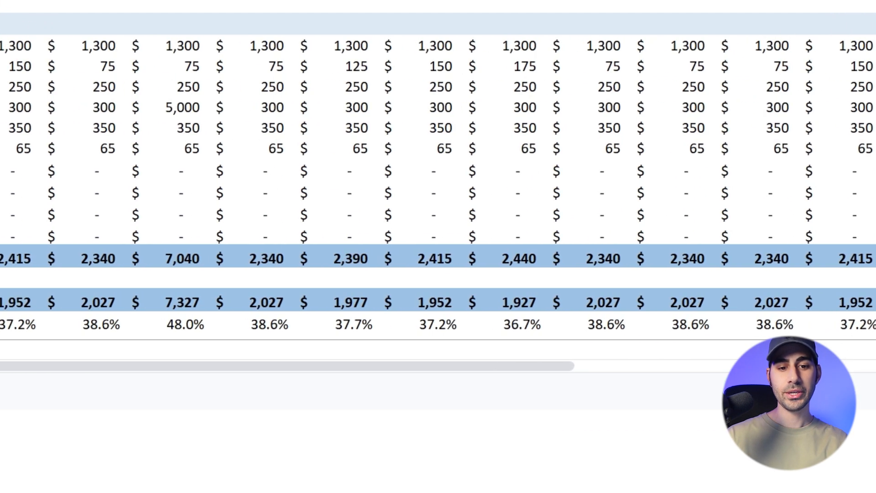
# Enter 2,000 as the May Vacation expense
pyautogui.press('Right')
pyautogui.press('Right')
pyautogui.press('Right')
pyautogui.press('Right')
pyautogui.press('Right')
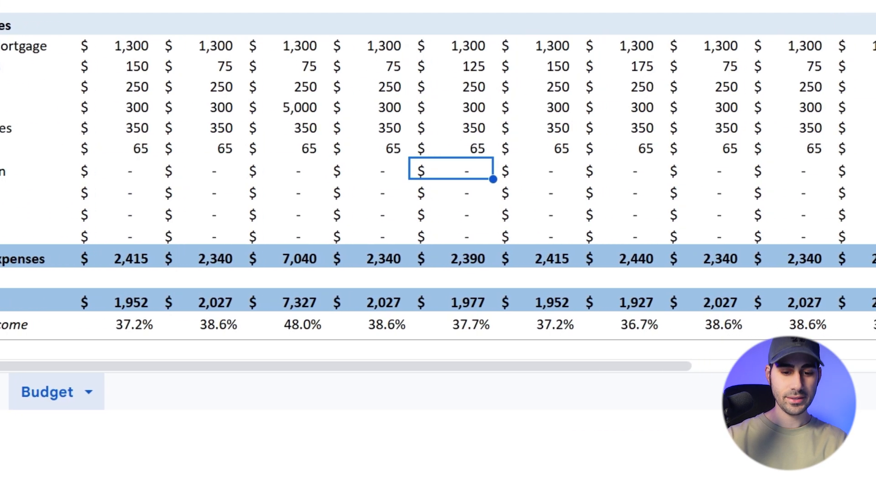
pyautogui.write('2,000')
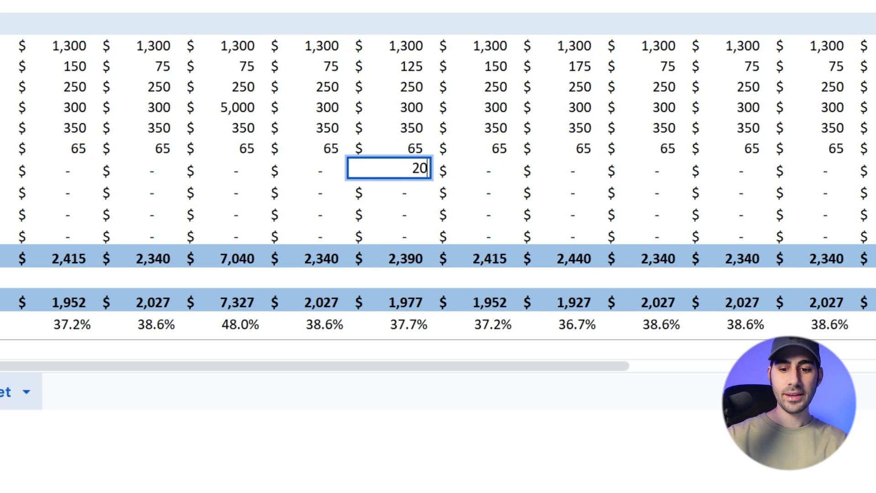
pyautogui.press('Return')
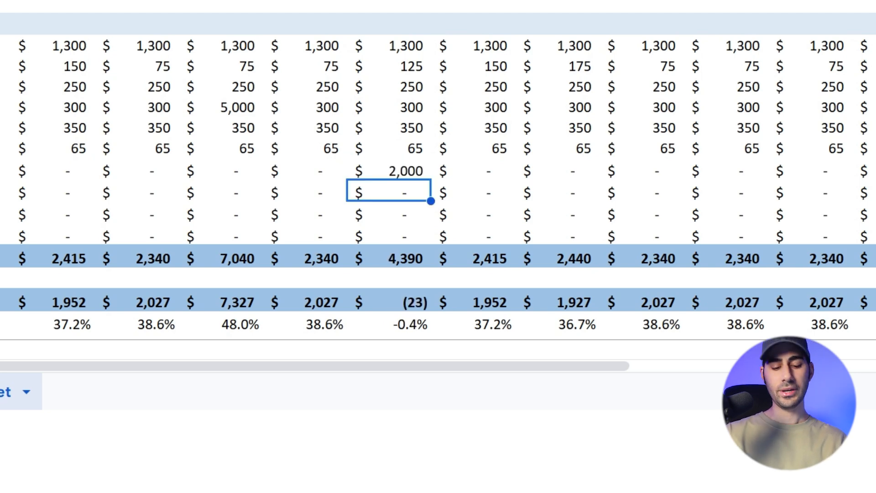
# Enter 500 as the December Vacation expense
pyautogui.press('Up')
pyautogui.hotkey('ctrl', 'Right')
pyautogui.press('Left')
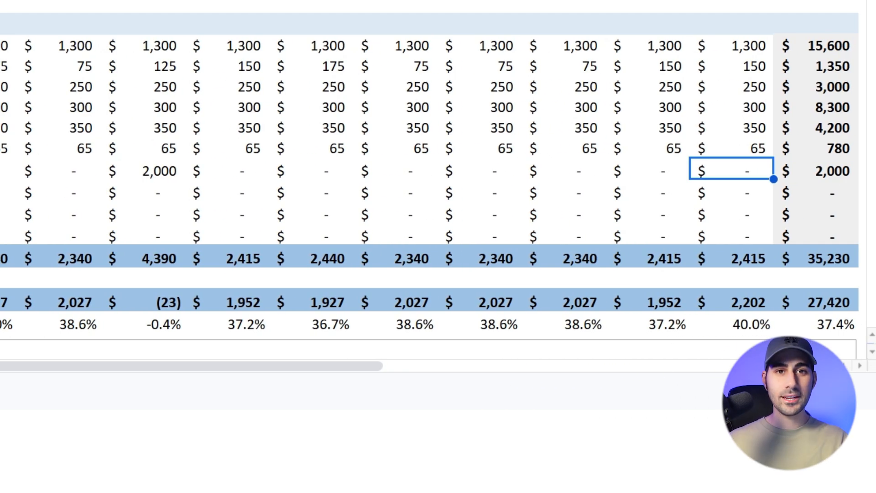
pyautogui.write('500')
# Enter 250 as the January Fun expense and copy it across the months through December
pyautogui.click(66, 191)
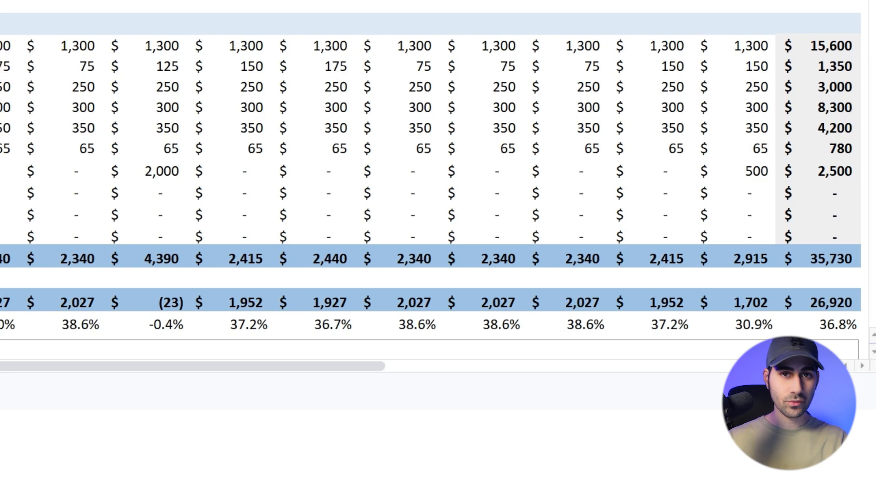
pyautogui.write('250')
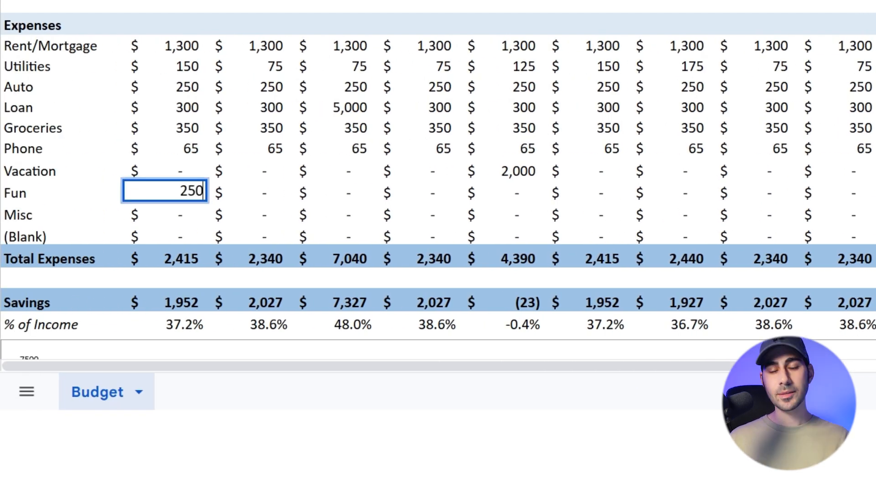
pyautogui.hotkey('ctrl', 'Return')
pyautogui.hotkey('ctrl', 'shift', 'Right')
pyautogui.hotkey('ctrl', 'v')
# Enter 300 as the January Misc expense and copy it across the months through December
pyautogui.click(62, 213)
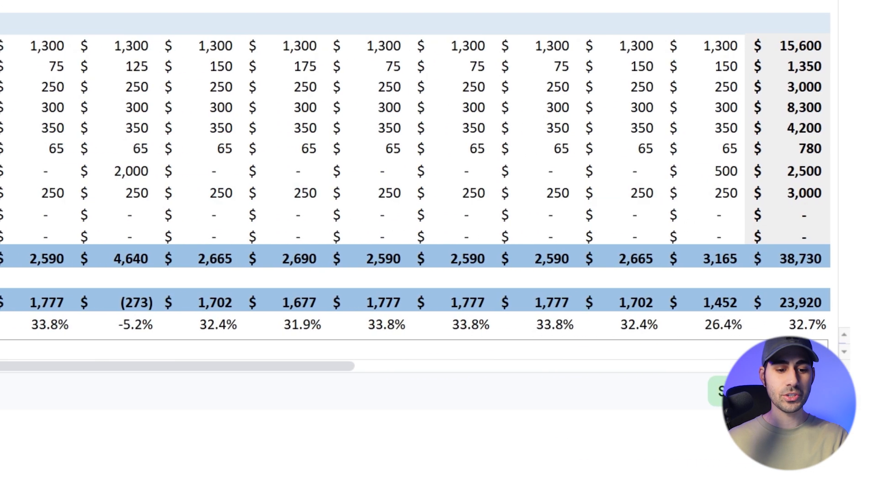
pyautogui.click(165, 213)
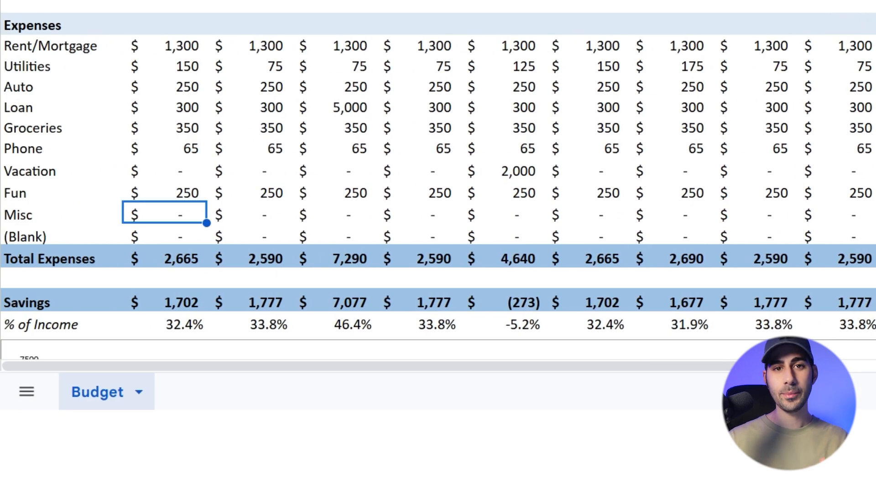
pyautogui.write('300')
pyautogui.press('Return')
pyautogui.press('Up')
pyautogui.hotkey('ctrl', 'c')
pyautogui.hotkey('ctrl', 'shift', 'Right')
pyautogui.hotkey('ctrl', 'v')
pyautogui.press('Down')
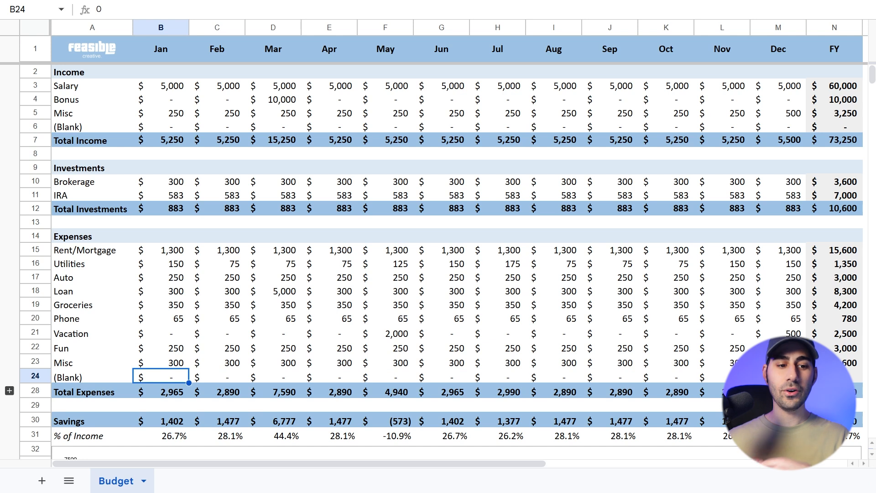
# Go through the January section totals and examine which cells the January Savings formula references
pyautogui.hotkey('ctrl', 'Up')
pyautogui.hotkey('ctrl', 'Up')
pyautogui.hotkey('ctrl', 'Up')
pyautogui.hotkey('ctrl', 'Up')
pyautogui.hotkey('ctrl', 'Down')
pyautogui.hotkey('ctrl', 'Down')
pyautogui.hotkey('ctrl', 'Down')
pyautogui.hotkey('ctrl', 'Down')
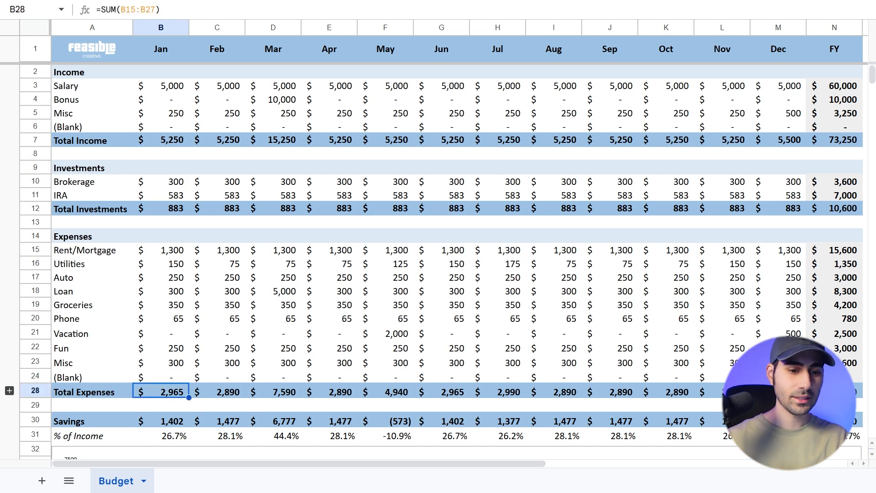
pyautogui.press('Down')
pyautogui.press('Down')
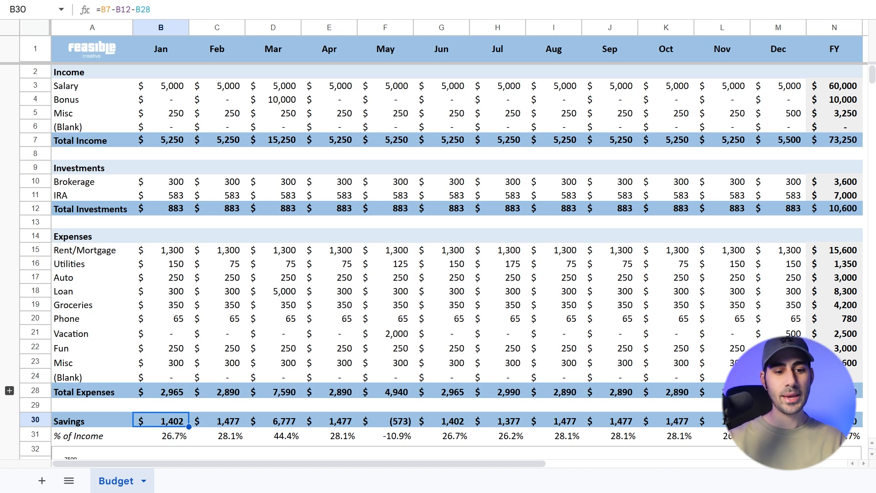
pyautogui.press('F2')
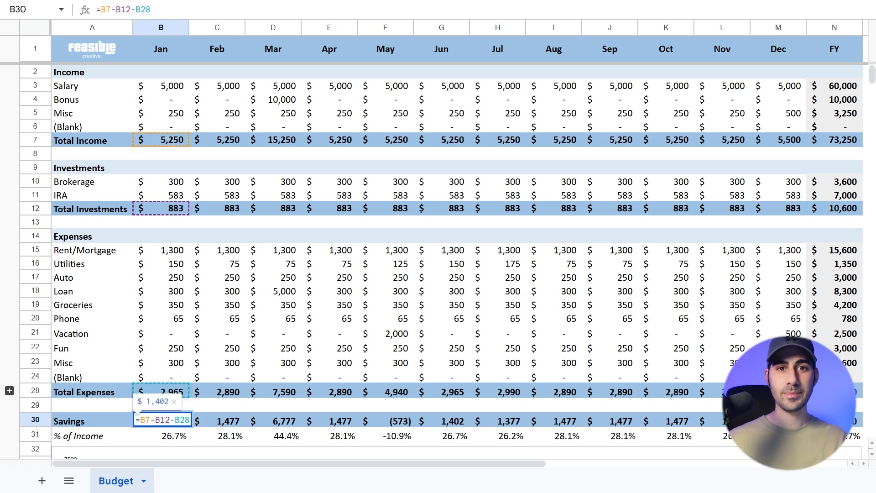
pyautogui.press('Return')
# Examine the January % of Income formula and the cells it references
pyautogui.press('Down')
pyautogui.press('Up')
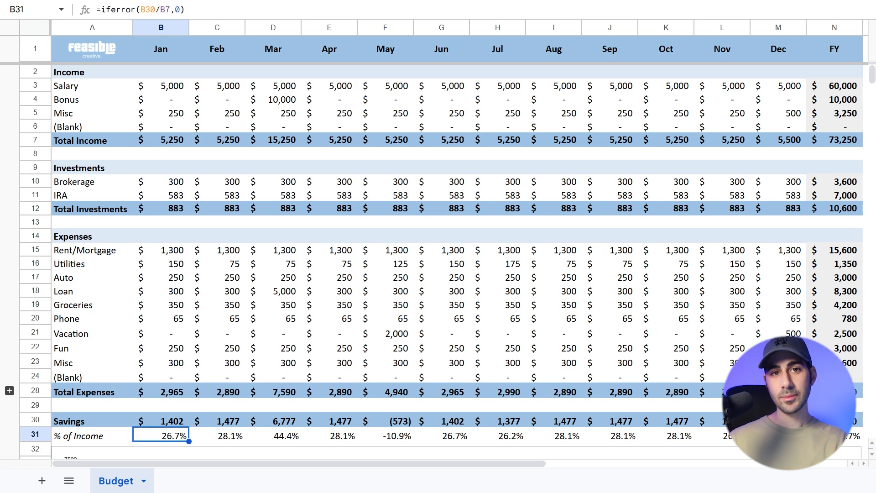
pyautogui.doubleClick(177, 434)
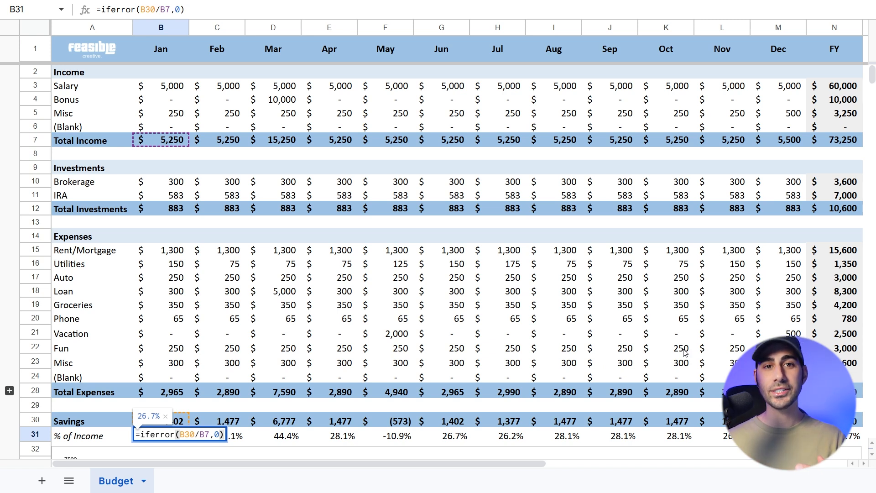
pyautogui.press('Return')
pyautogui.press('Down')
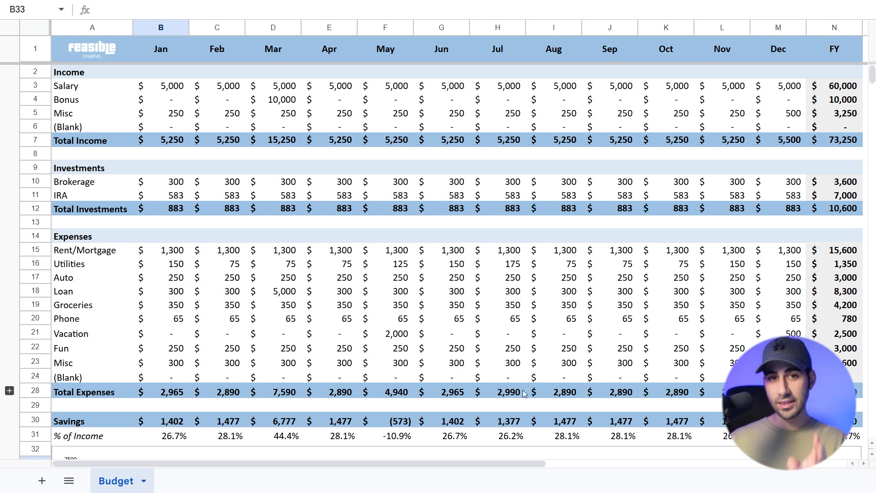
pyautogui.click(165, 435)
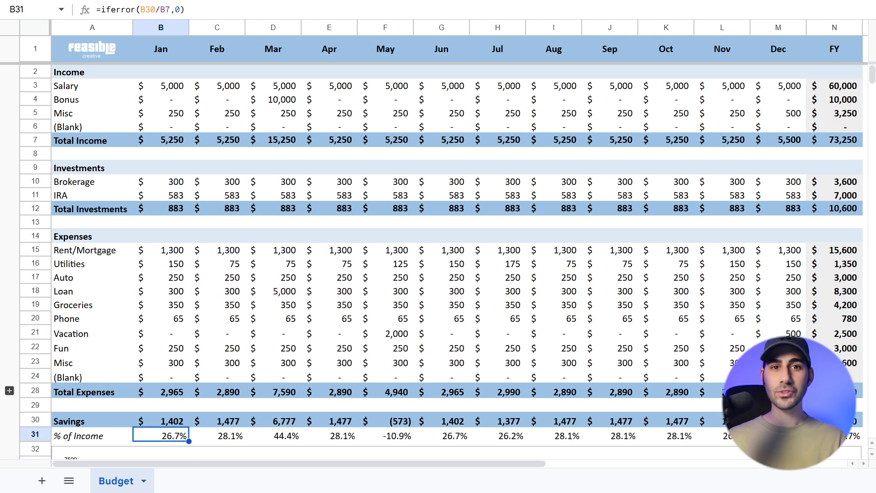
# Review the % of Income row month by month through December and on into the FY column
pyautogui.press('Right')
pyautogui.press('Right')
pyautogui.press('Right')
pyautogui.press('Right')
pyautogui.press('Right')
pyautogui.press('Right')
pyautogui.press('Right')
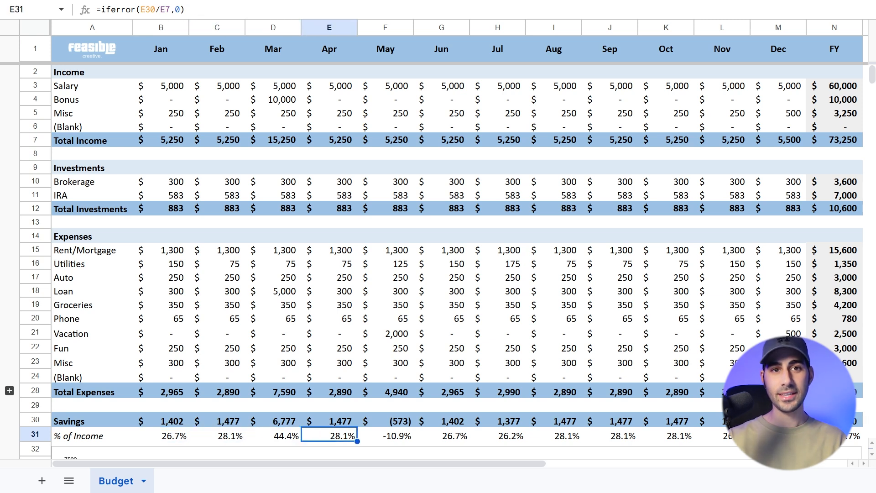
pyautogui.press('Right')
pyautogui.press('Right')
pyautogui.press('Right')
pyautogui.press('Right')
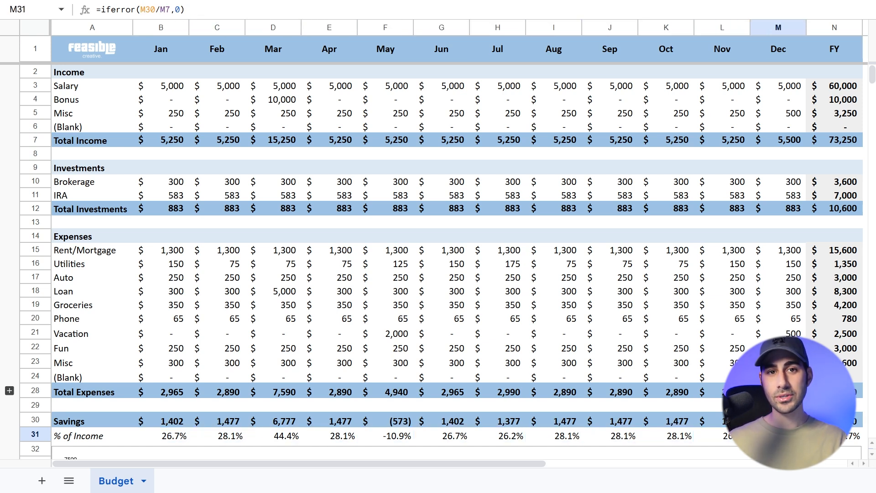
pyautogui.press('Left')
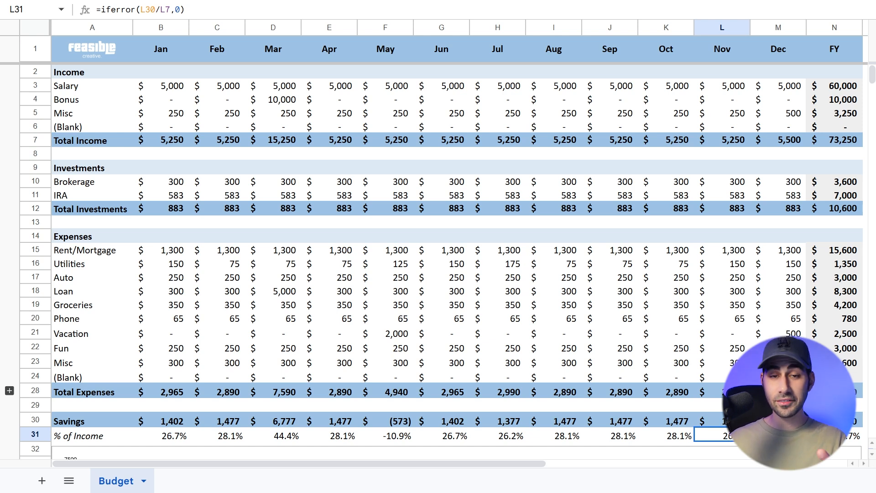
pyautogui.press('Right')
pyautogui.press('Right')
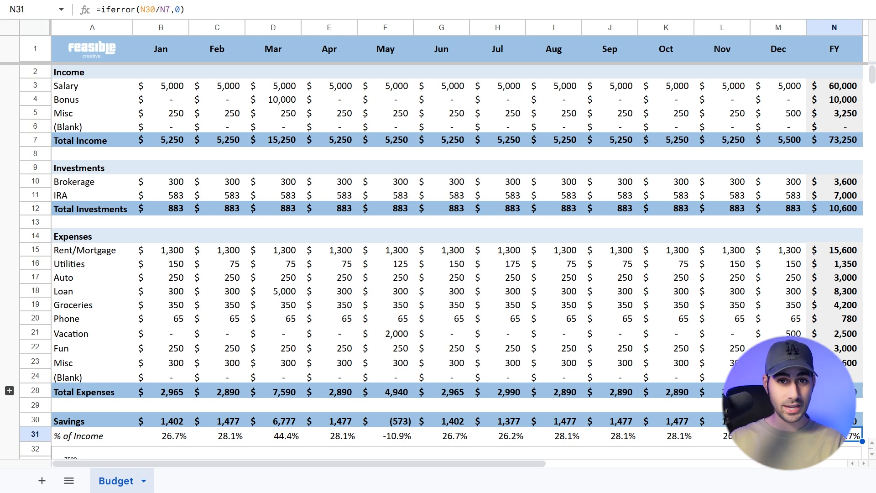
pyautogui.press('Down')
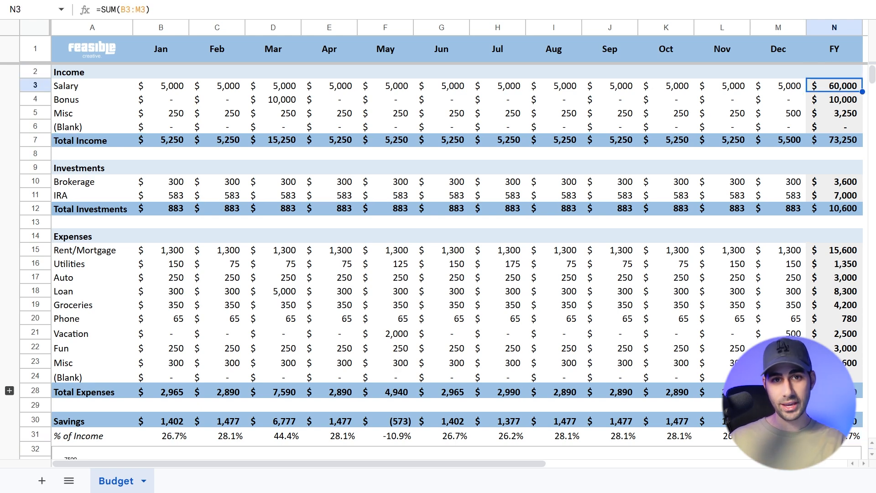